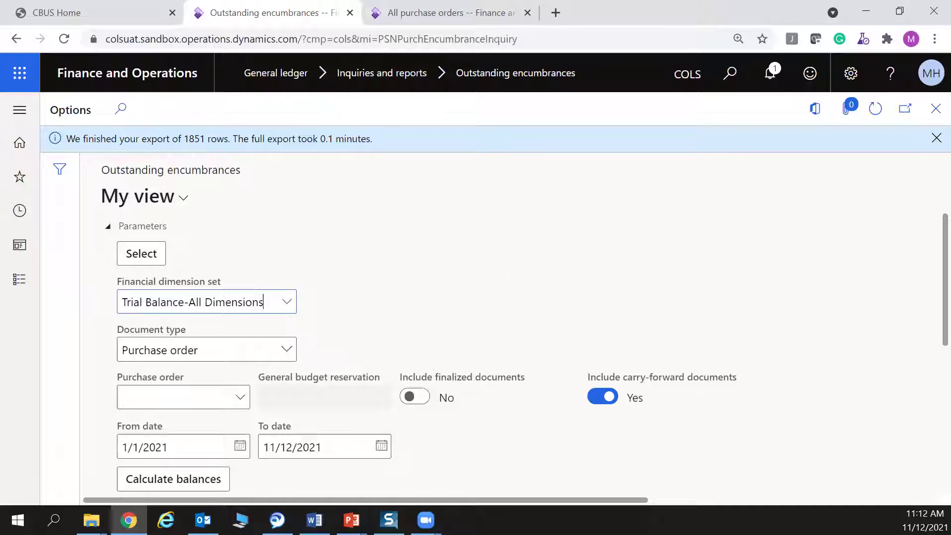
Accept the previously used query for division 5101 and fund 2285, and calculate the outstanding encumbrance balances.
key("alt+Tab")
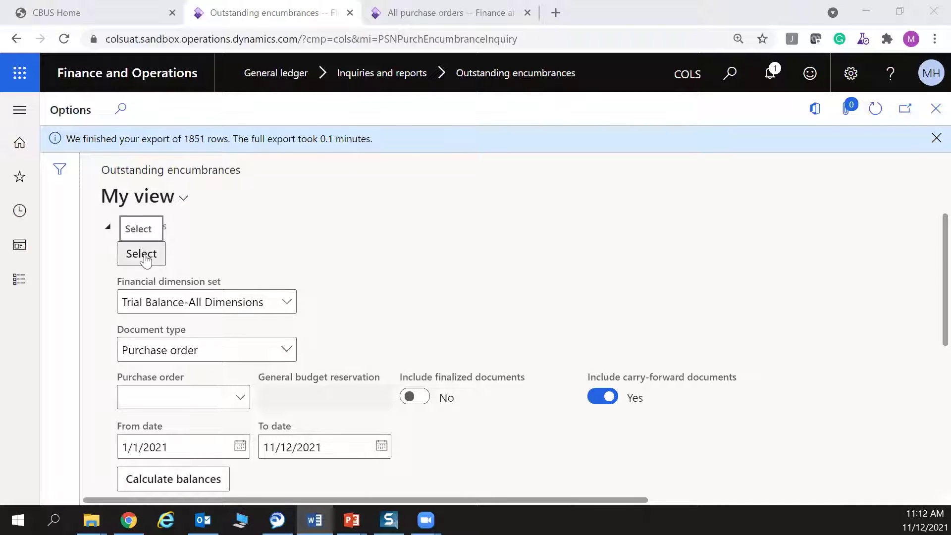
left_click(282, 233)
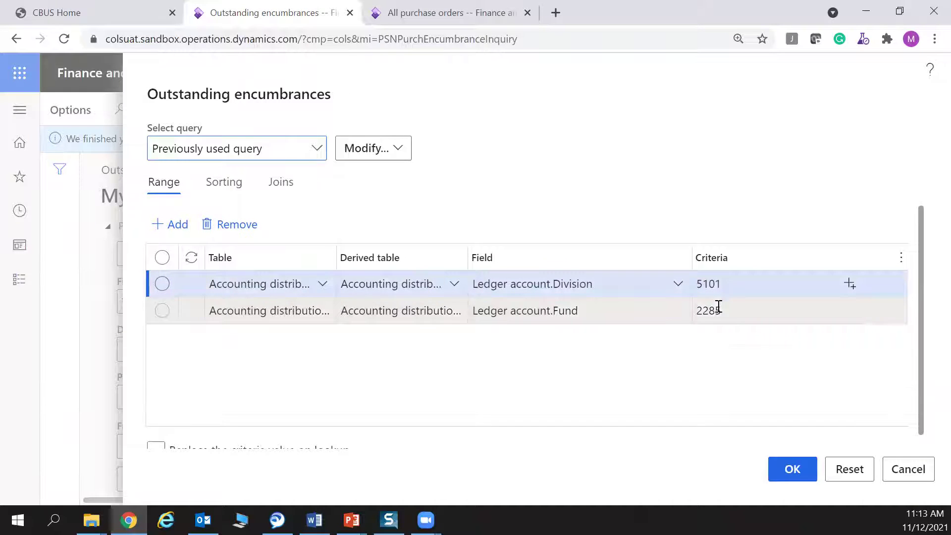
left_click(791, 473)
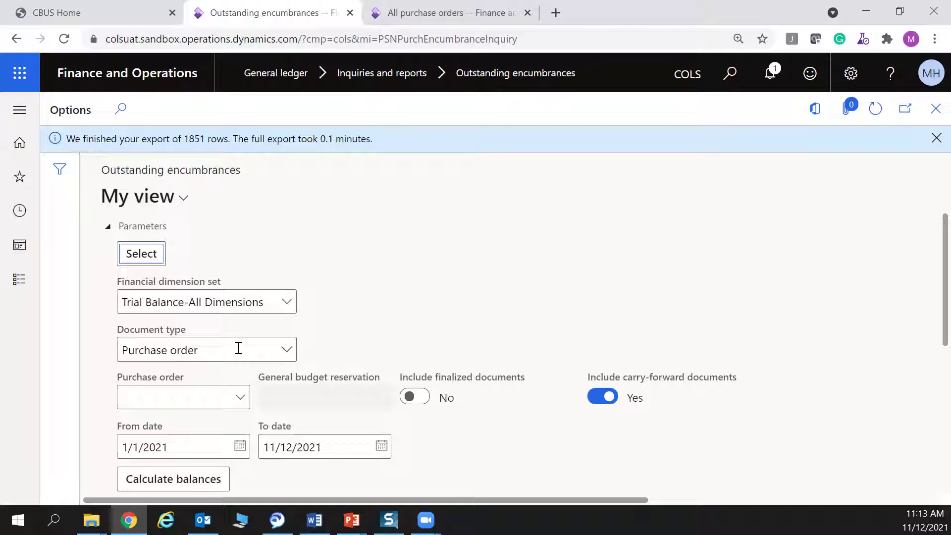
scroll(577, 280, "down", 1)
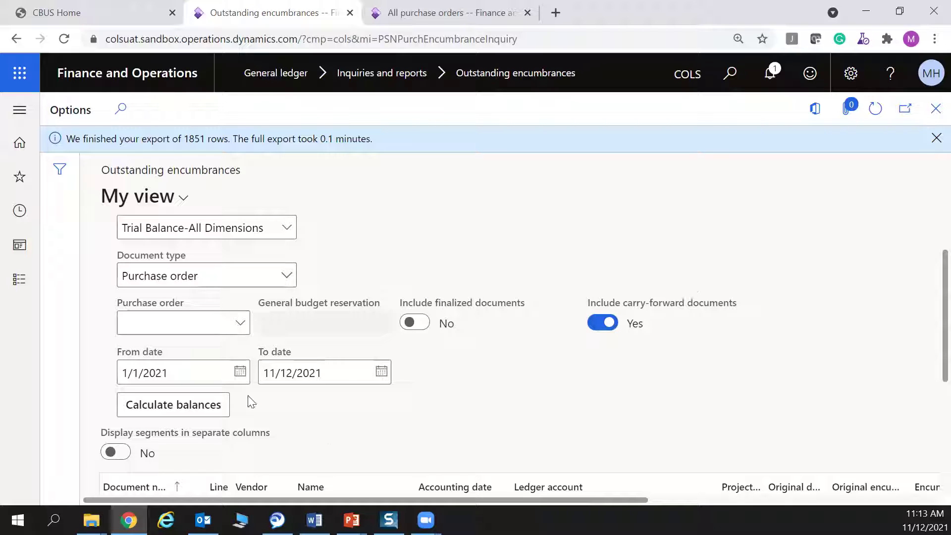
left_click(178, 409)
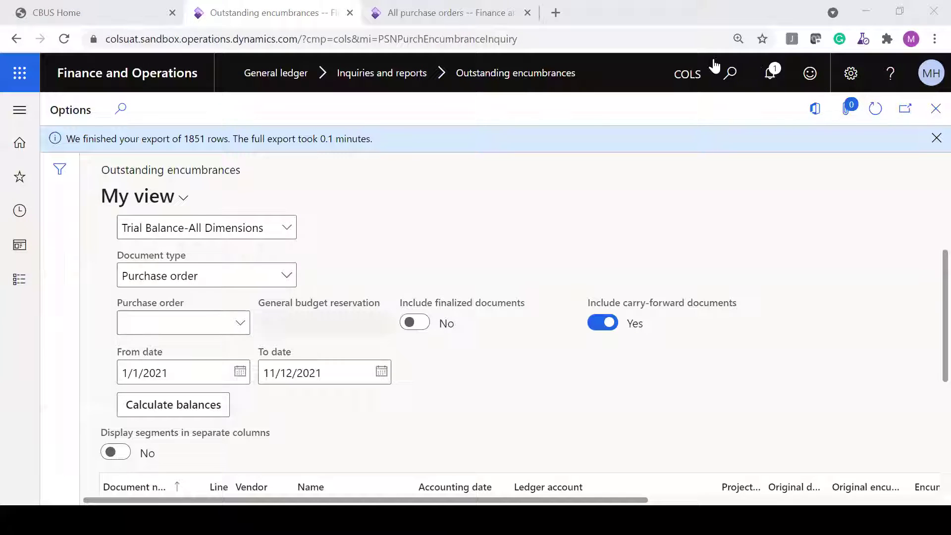
Export all rows of the outstanding encumbrances list to a downloaded Excel file and enable editing in the workbook.
scroll(578, 390, "down", 3)
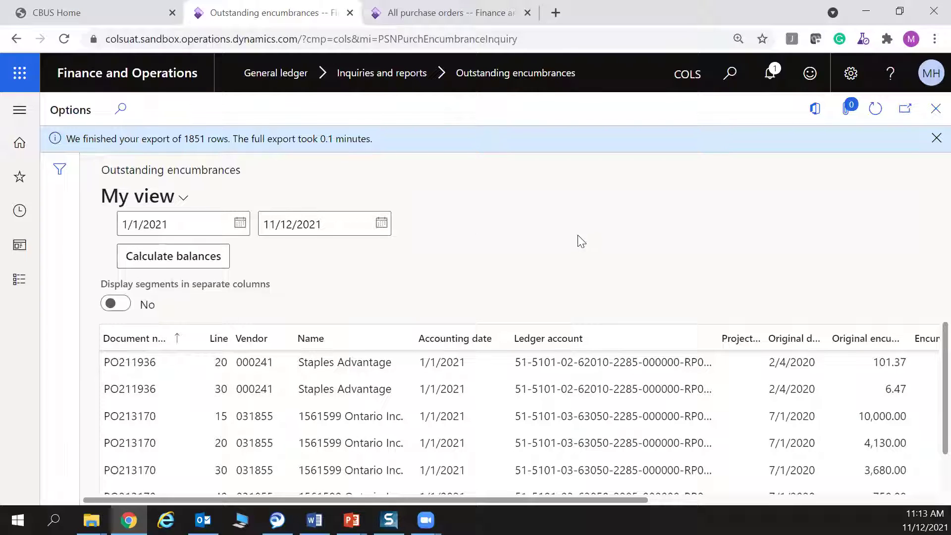
right_click(535, 342)
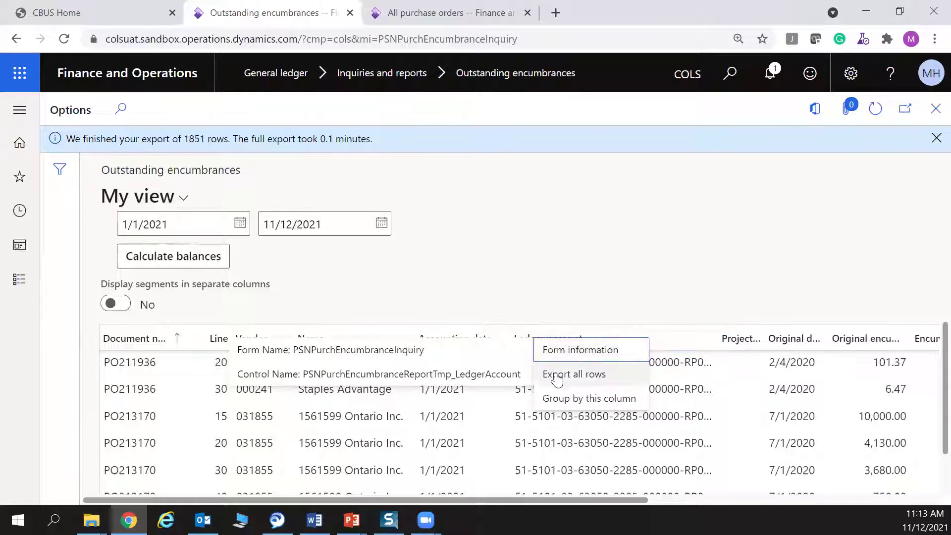
left_click(557, 375)
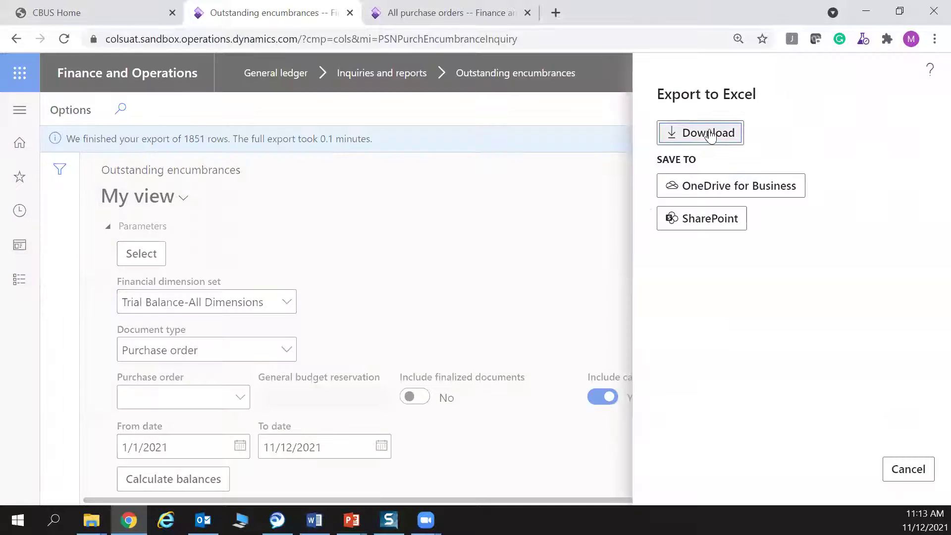
left_click(708, 135)
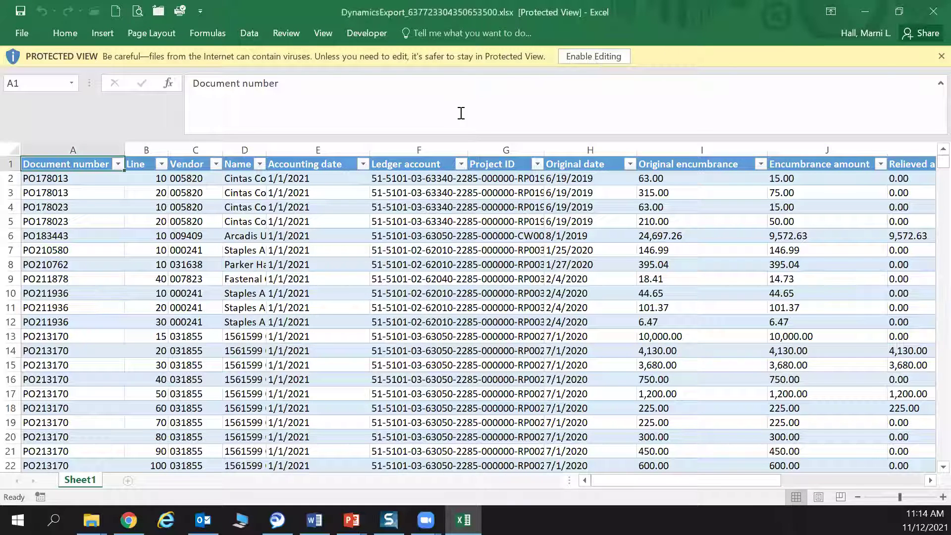
left_click(582, 56)
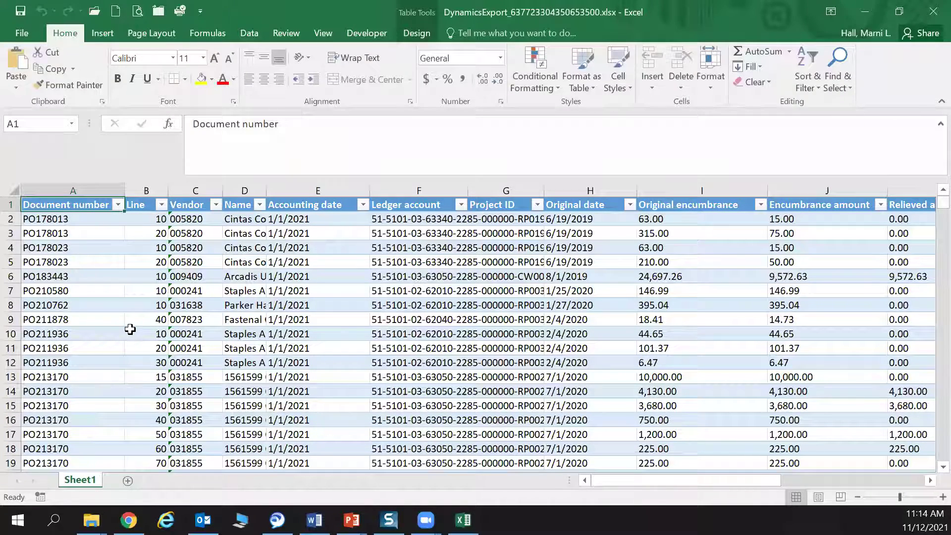
Freeze the panes at F2 so the header row and columns A to E stay in view.
left_click(379, 201)
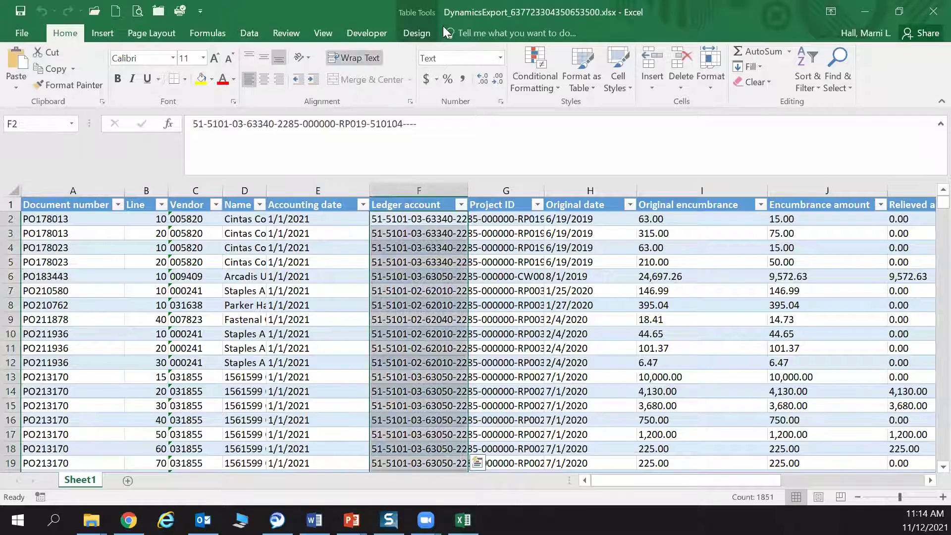
left_click(326, 36)
left_click(447, 67)
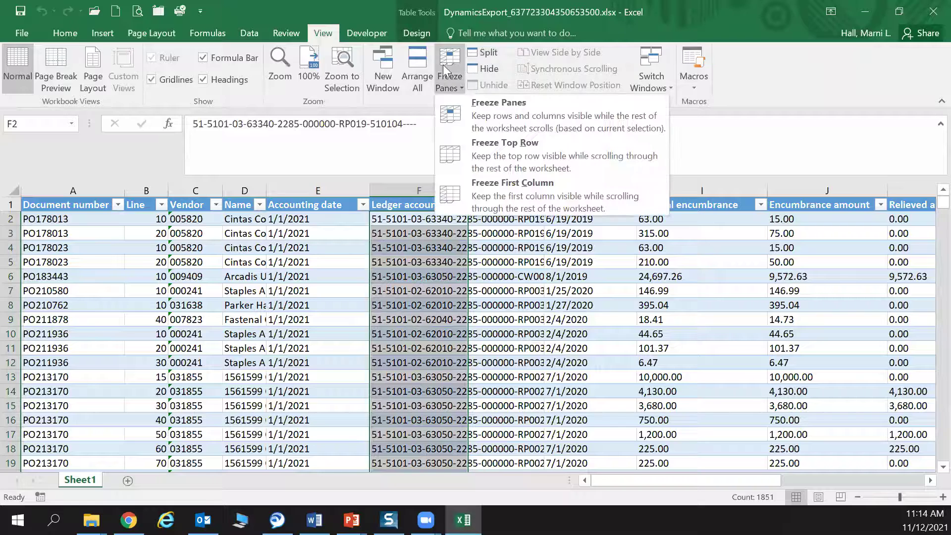
left_click(488, 111)
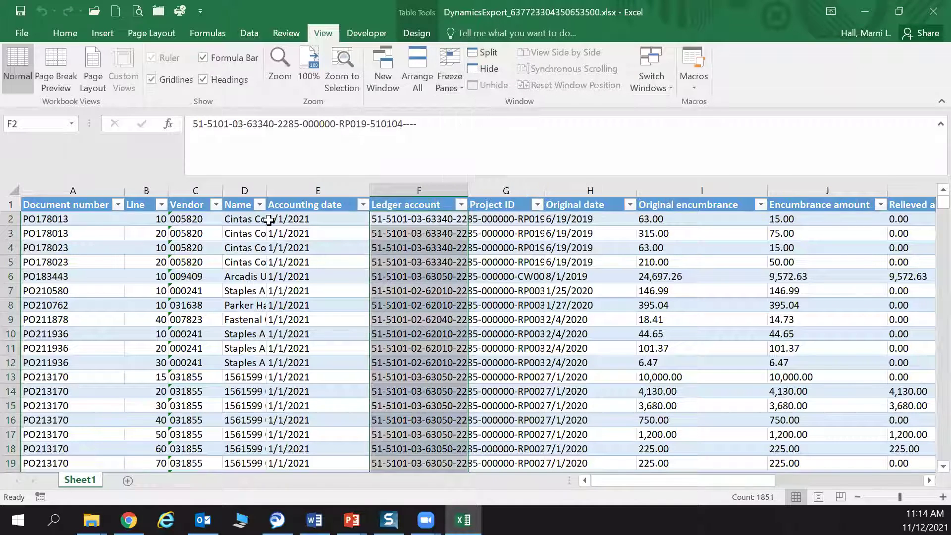
Highlight the whole Accounting date column in yellow and set its font colour to black.
double_click(304, 205)
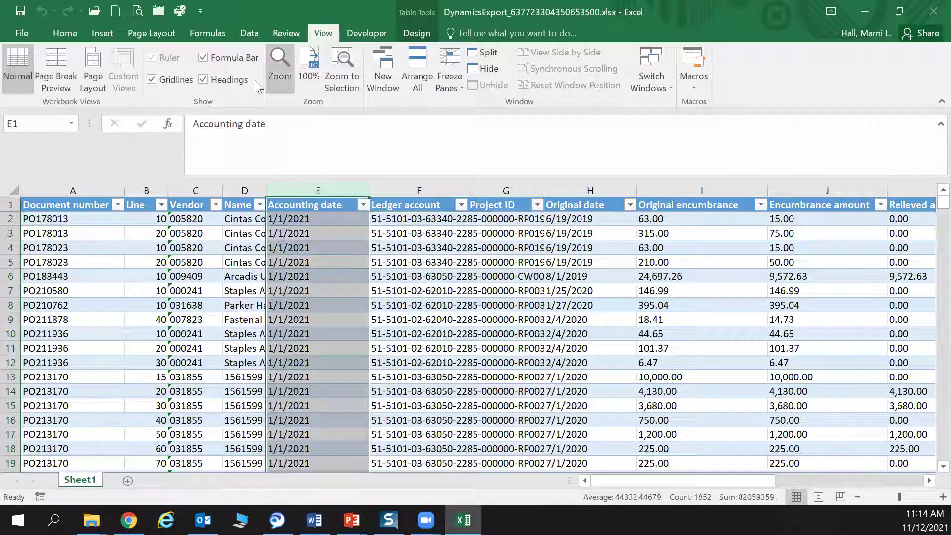
left_click(55, 30)
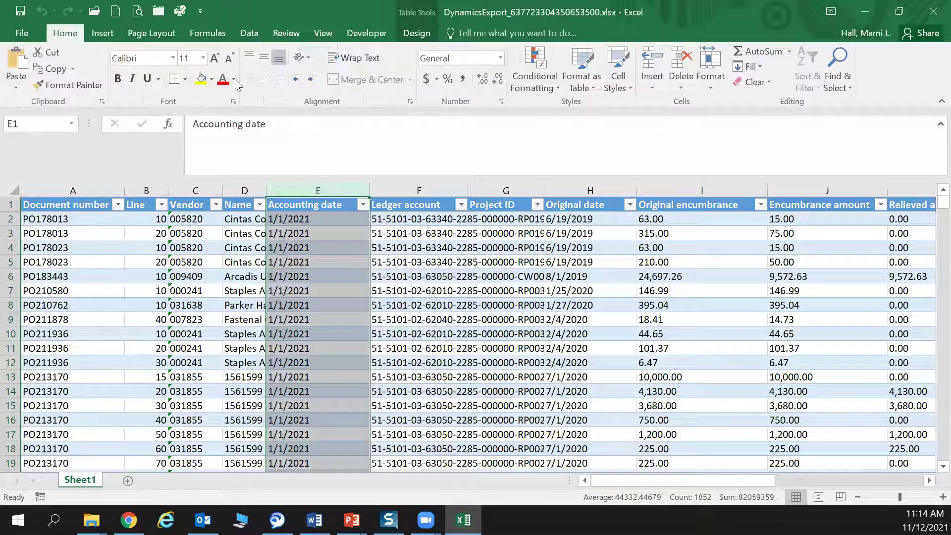
left_click(201, 79)
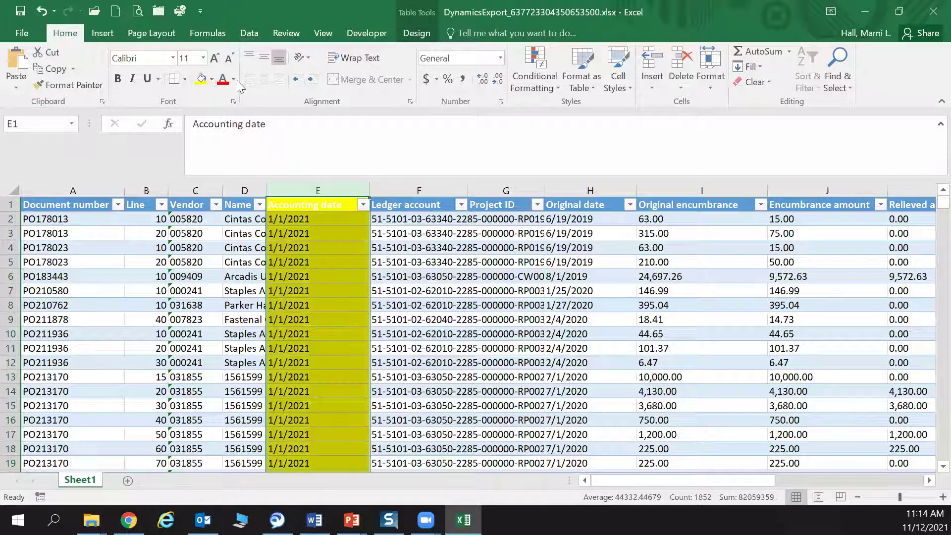
left_click(233, 80)
left_click(226, 94)
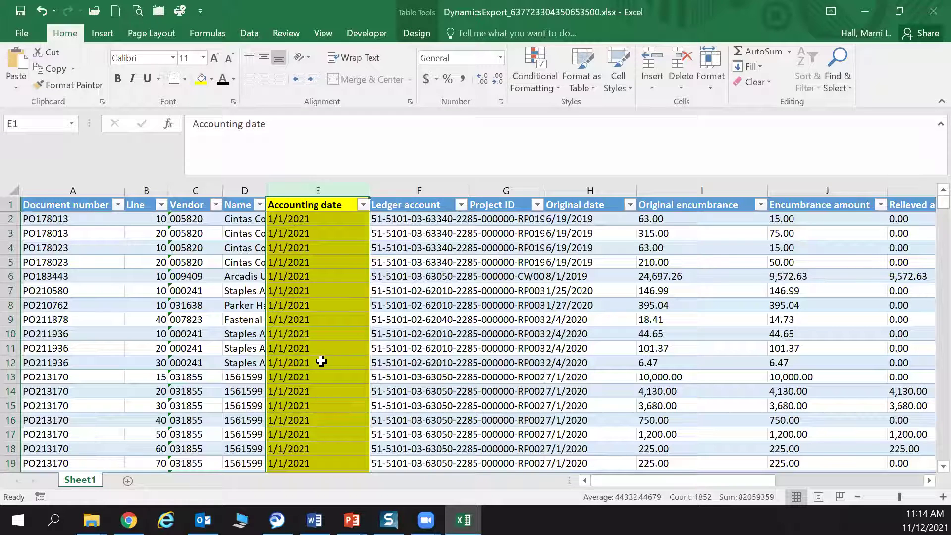
Apply the comma number format to the Original encumbrance, Encumbrance amount and Relieved amount columns.
left_click(576, 188)
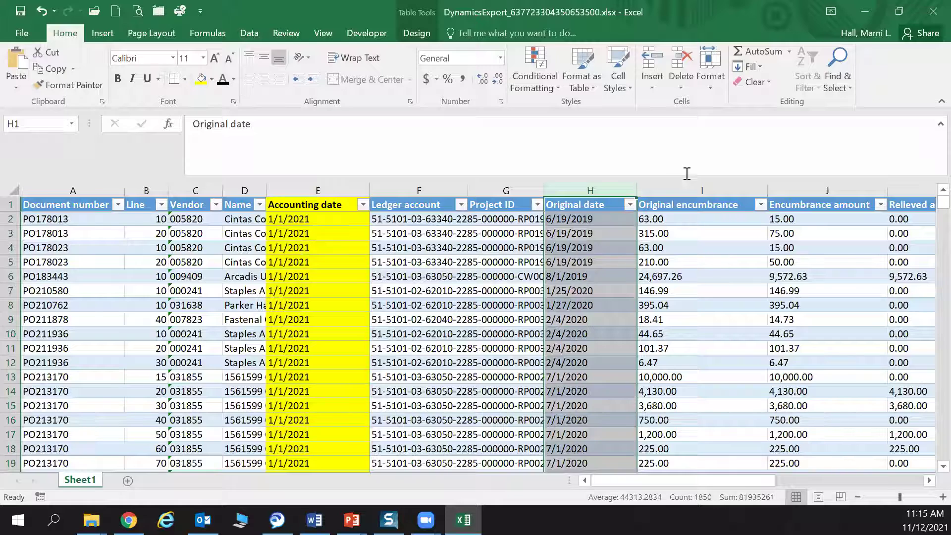
left_click(686, 191)
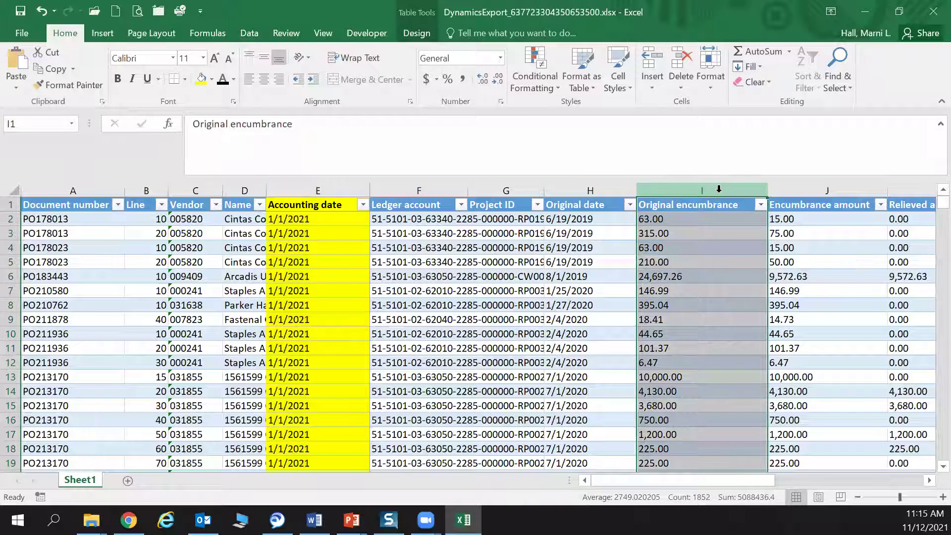
left_click_drag(719, 189, 910, 190)
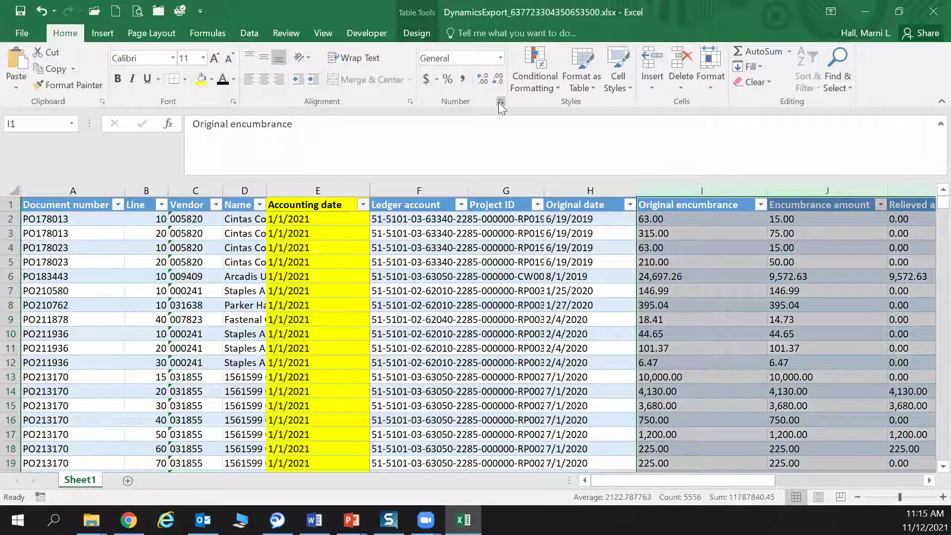
left_click(462, 80)
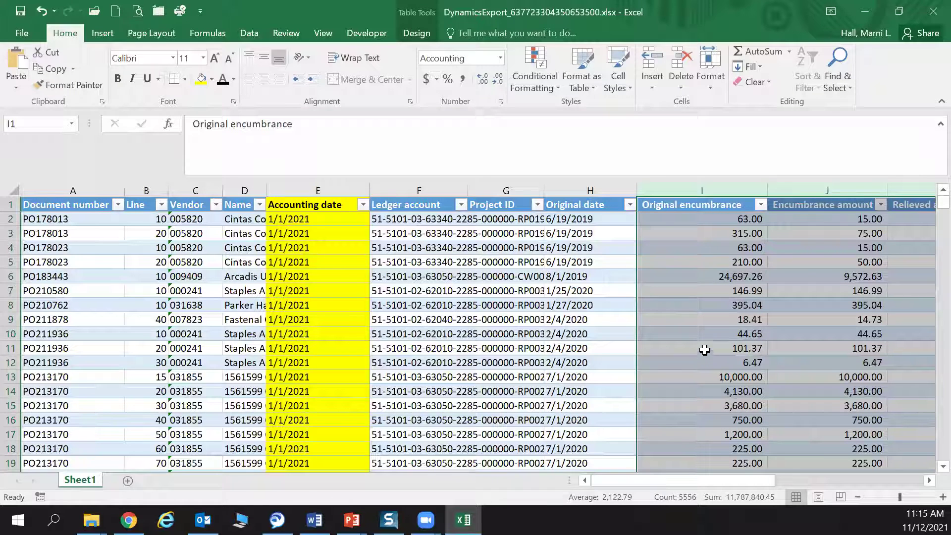
Apply the comma number format to the Remaining amount column and highlight it in yellow.
left_click(822, 191)
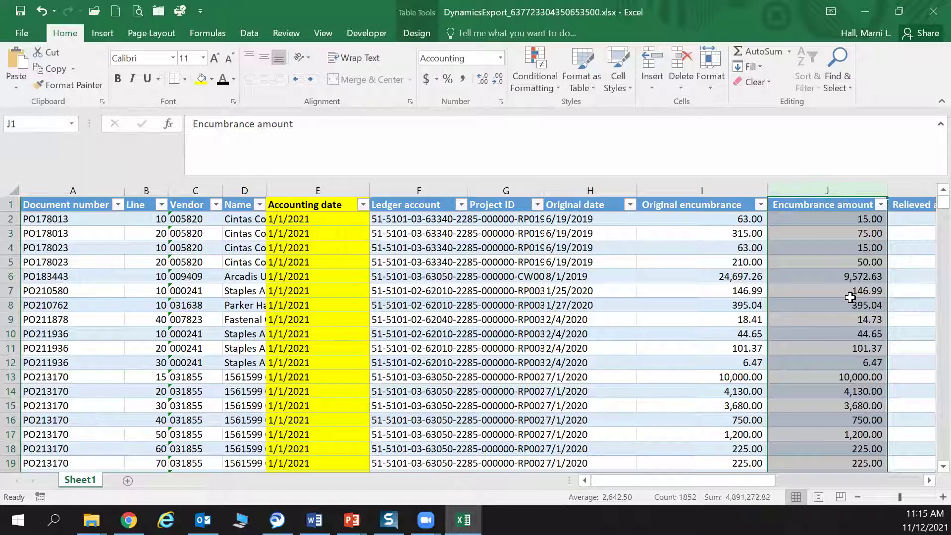
left_click(929, 480)
left_click(929, 481)
left_click(929, 481)
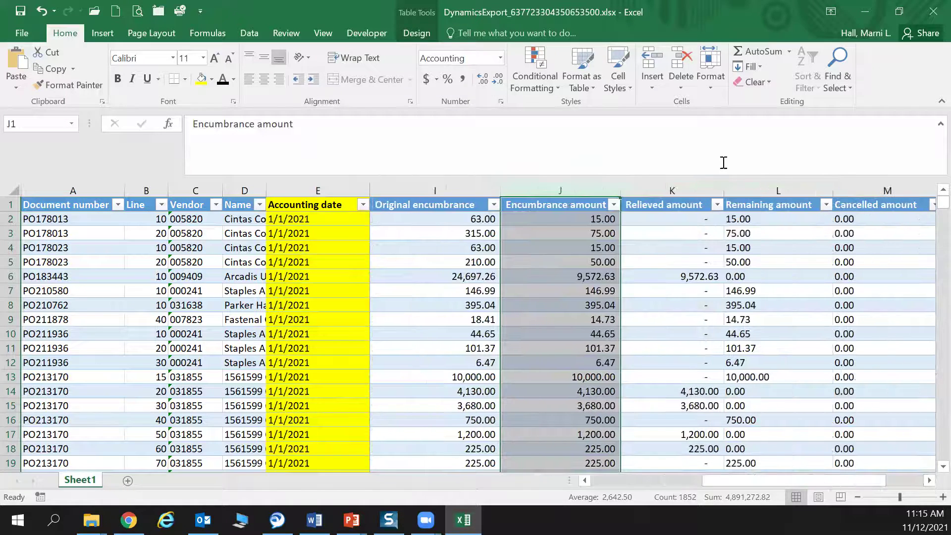
left_click(688, 188)
left_click(735, 187)
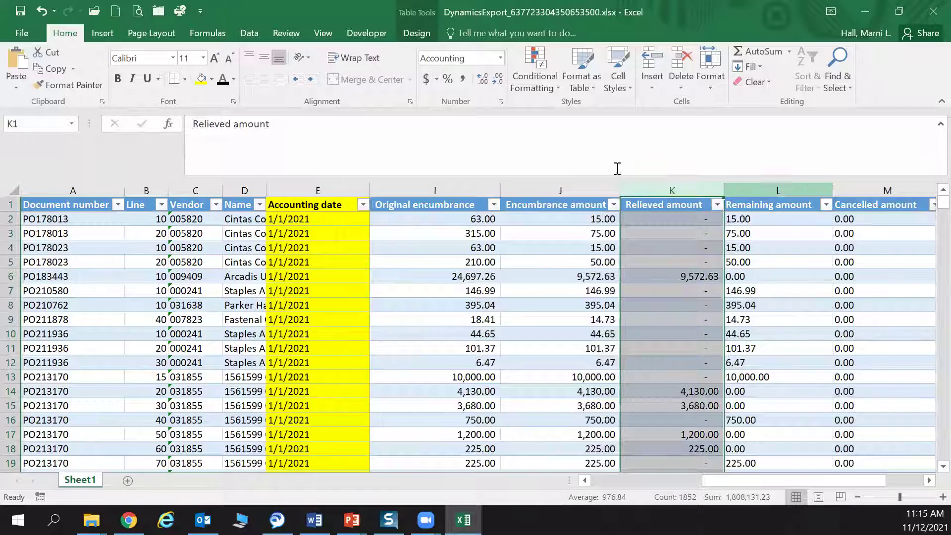
left_click(462, 79)
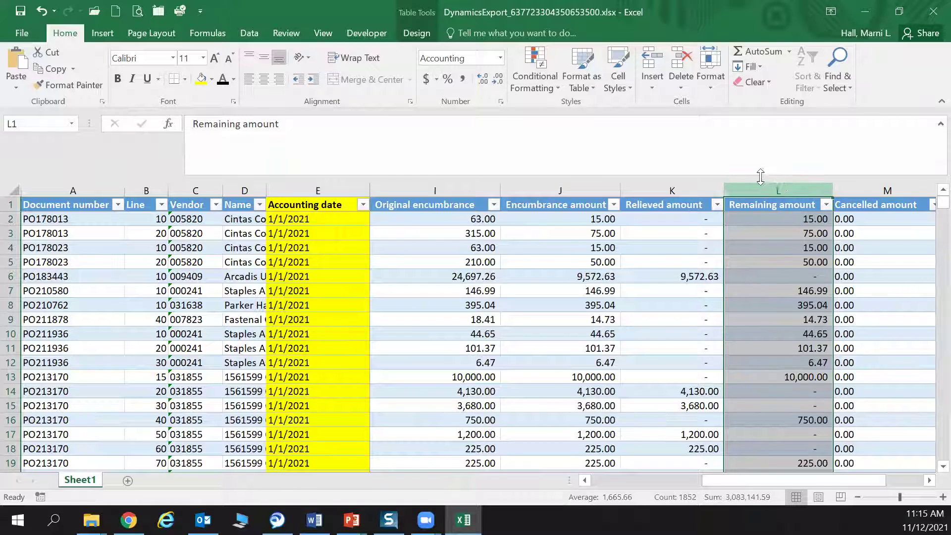
left_click(201, 80)
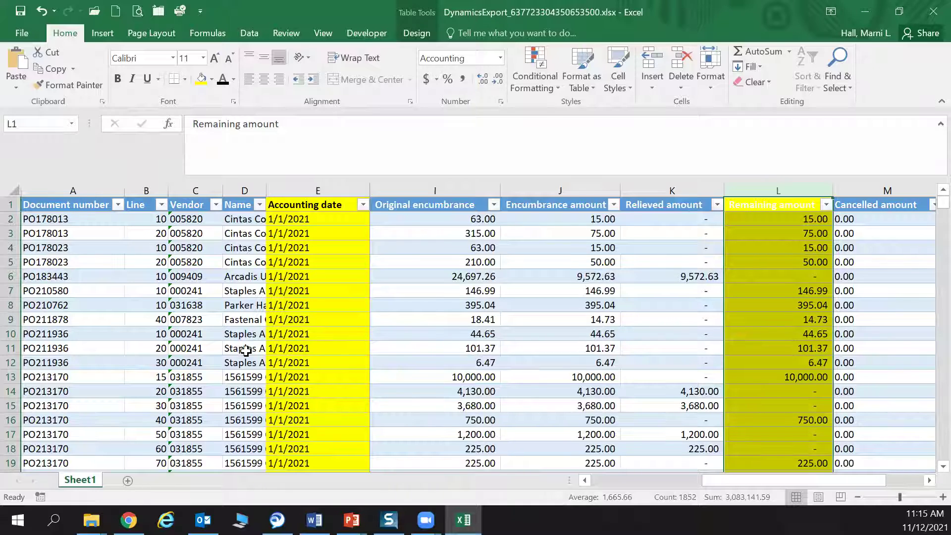
left_click(300, 190)
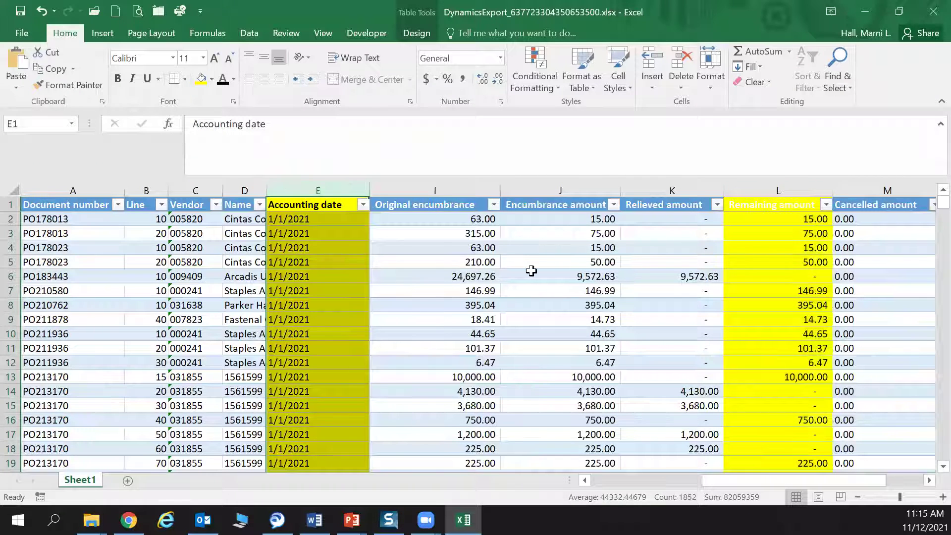
left_click(671, 189)
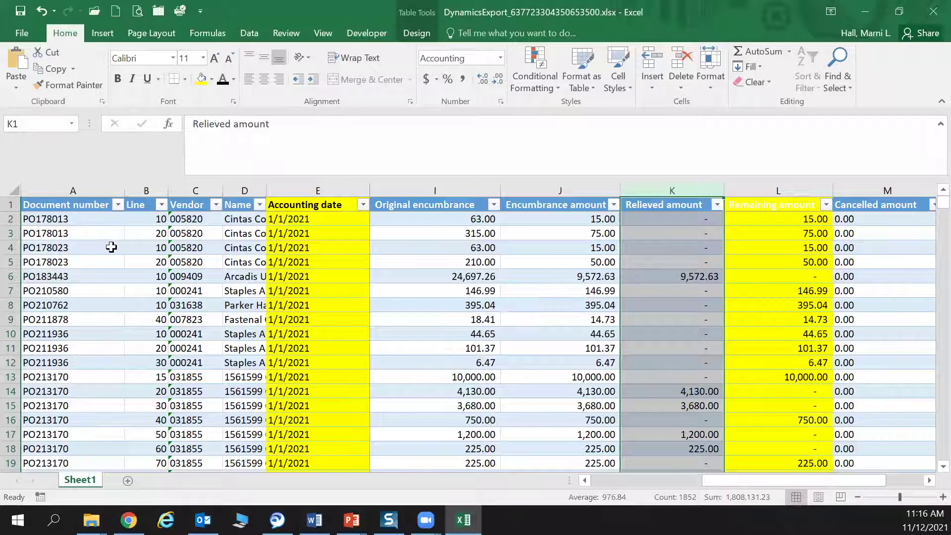
Copy the document numbers of all rows with accounting date 1/1/2021, cells A2 to A307.
left_click(90, 221)
scroll(90, 221, "down", 20)
left_click_drag(89, 222, 91, 234)
scroll(90, 221, "down", 20)
scroll(90, 221, "down", 20)
scroll(90, 221, "up", 1)
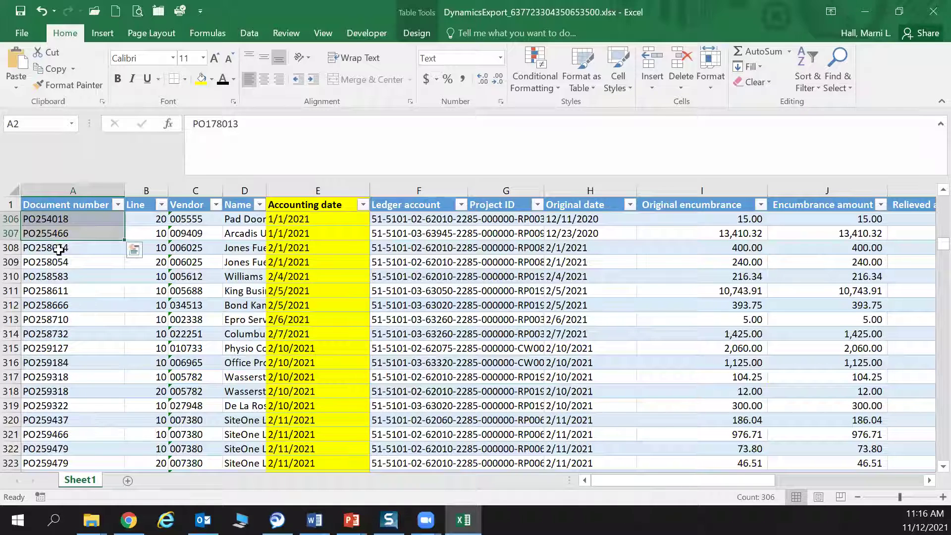
scroll(58, 243, "up", 4)
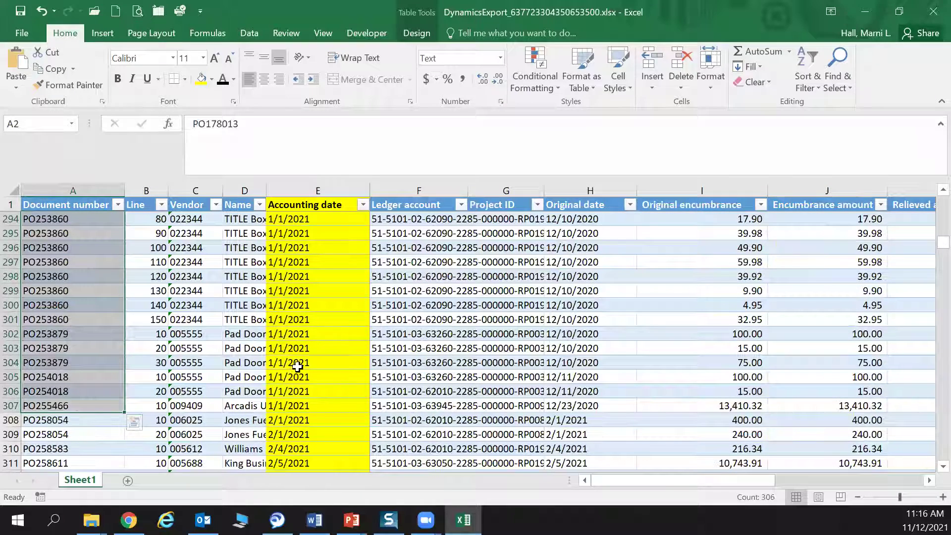
key("ctrl+c")
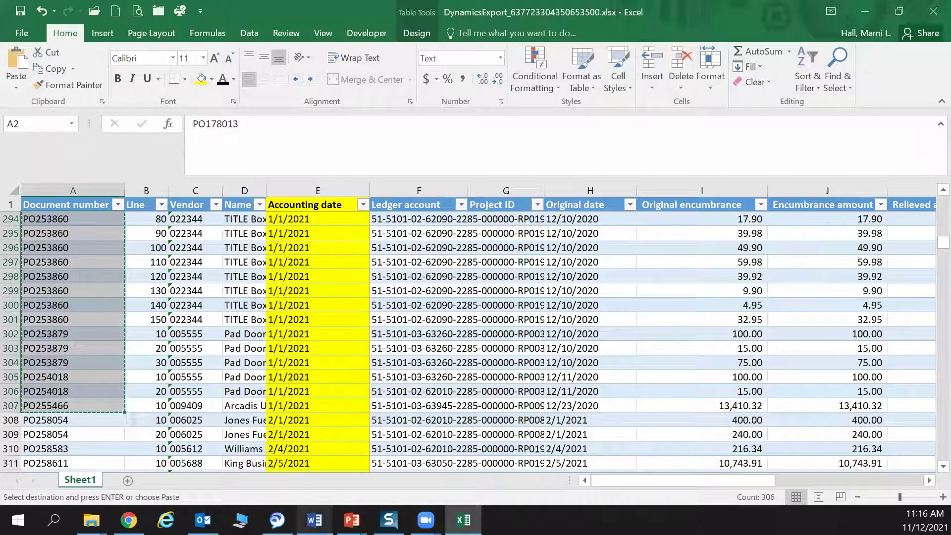
Switch to Finance and Operations in the browser and filter the All purchase orders list by the copied purchase order numbers using "is one of".
left_click(129, 520)
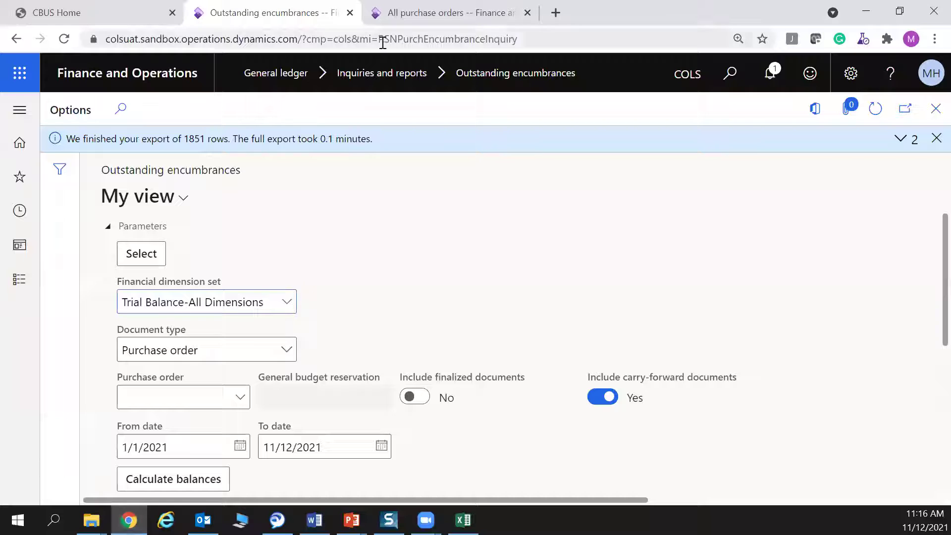
left_click(375, 23)
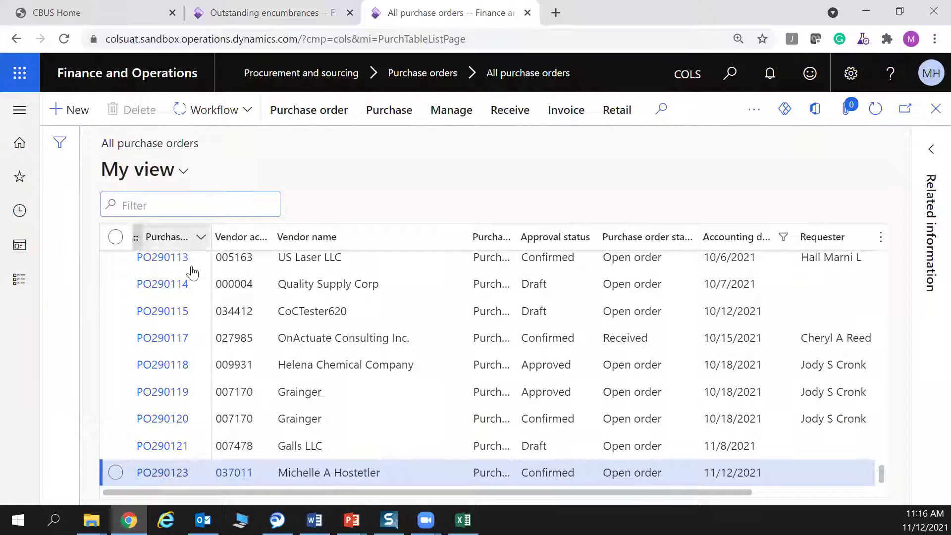
left_click(200, 239)
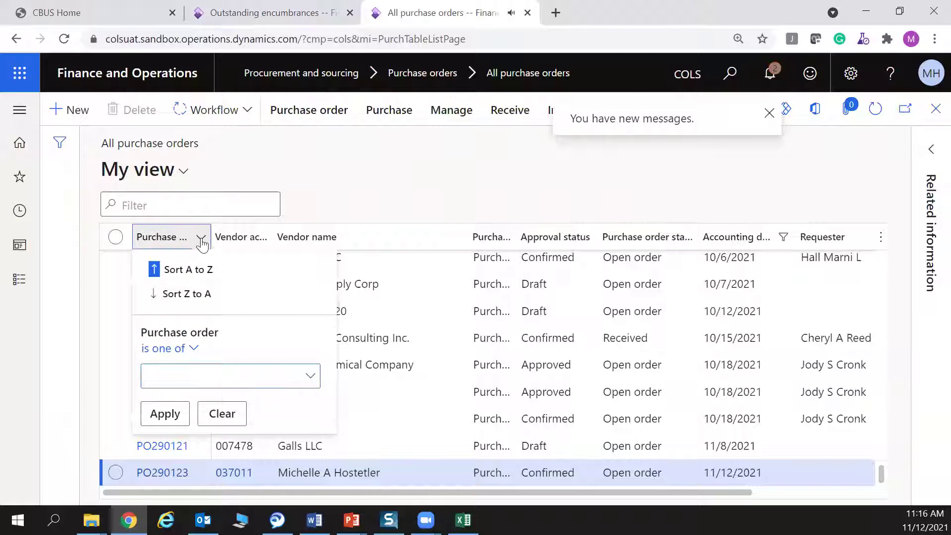
left_click(200, 239)
left_click(202, 241)
left_click(202, 240)
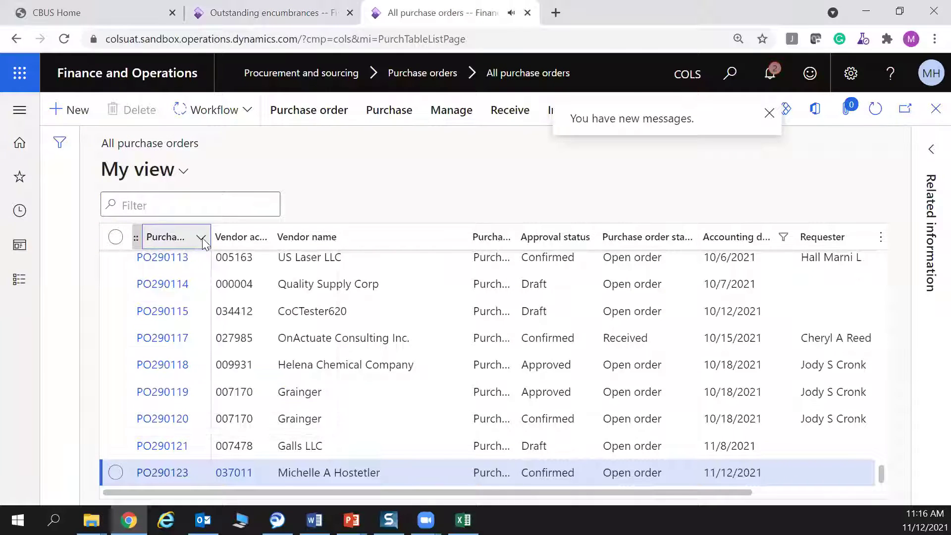
left_click(202, 240)
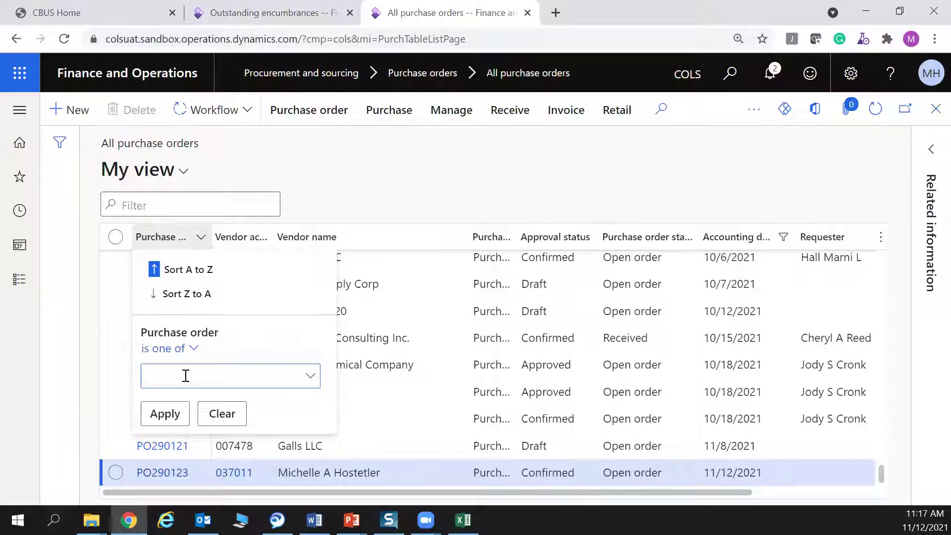
key("ctrl+v")
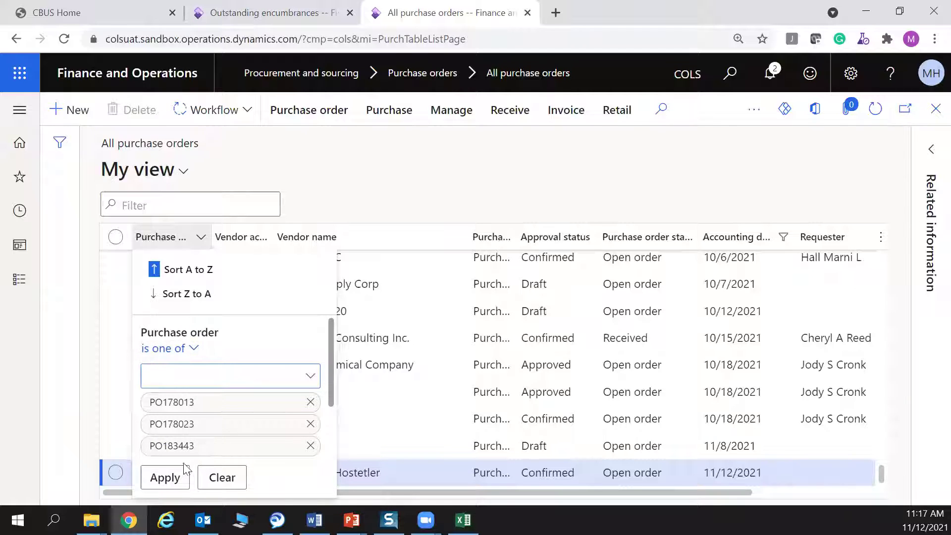
left_click(166, 477)
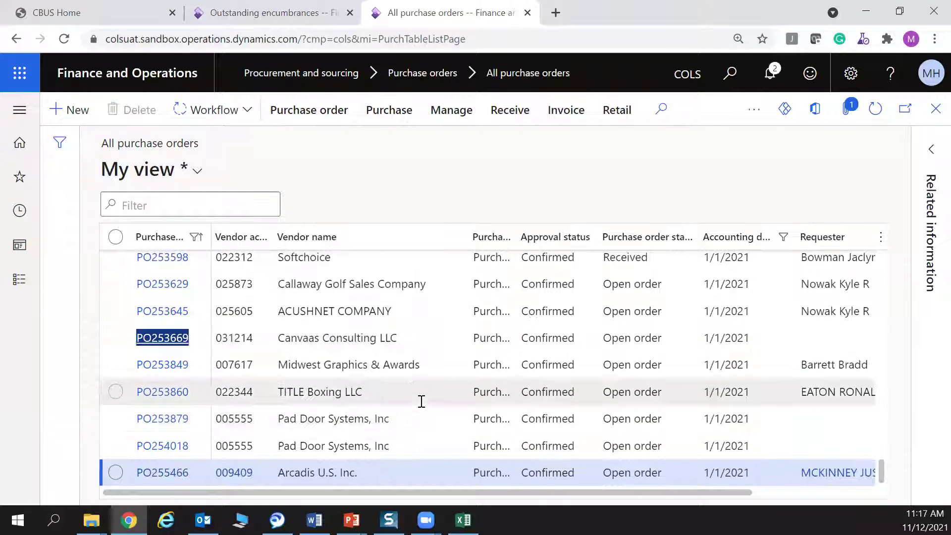
Open the product receipt journal of the received Columbus Glass and Mirror, Inc purchase order.
scroll(420, 401, "up", 5)
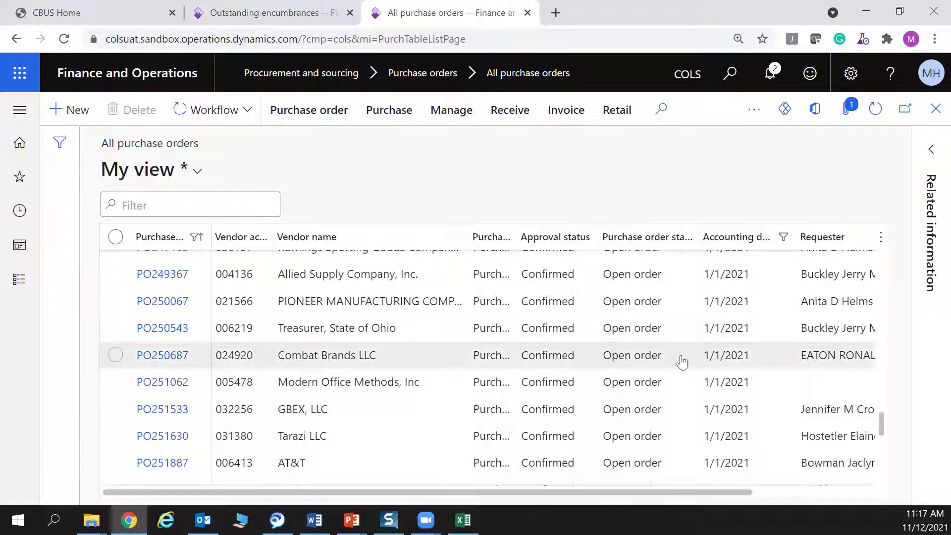
scroll(494, 361, "up", 10)
scroll(498, 363, "up", 10)
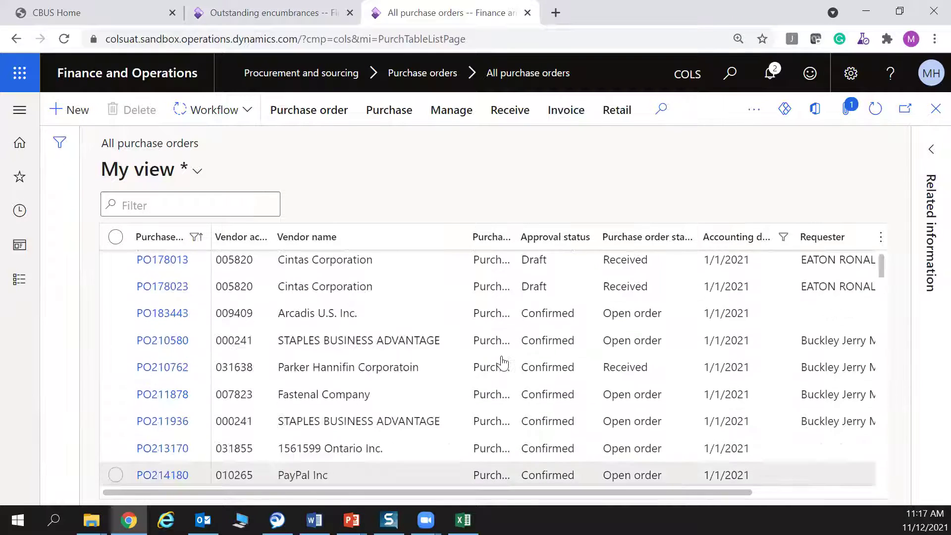
scroll(503, 363, "down", 5)
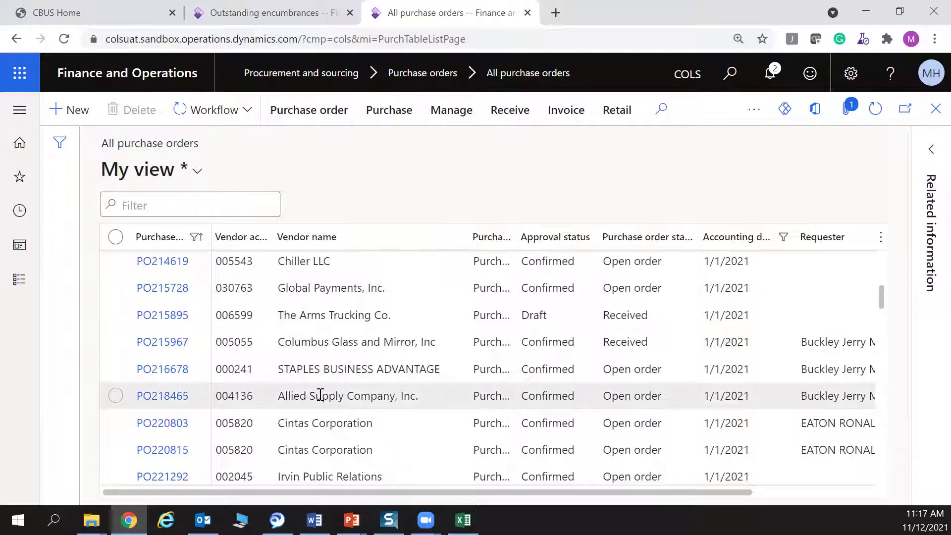
left_click(114, 345)
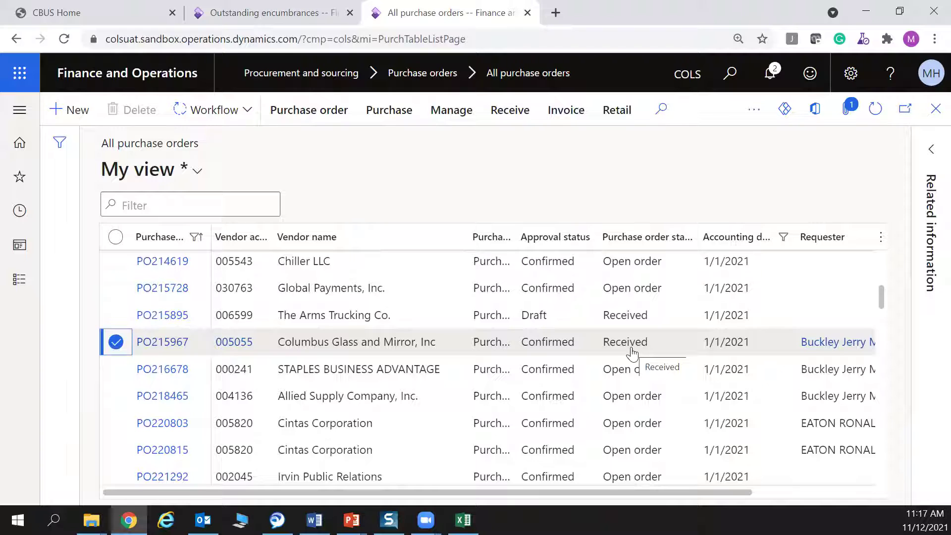
left_click(510, 117)
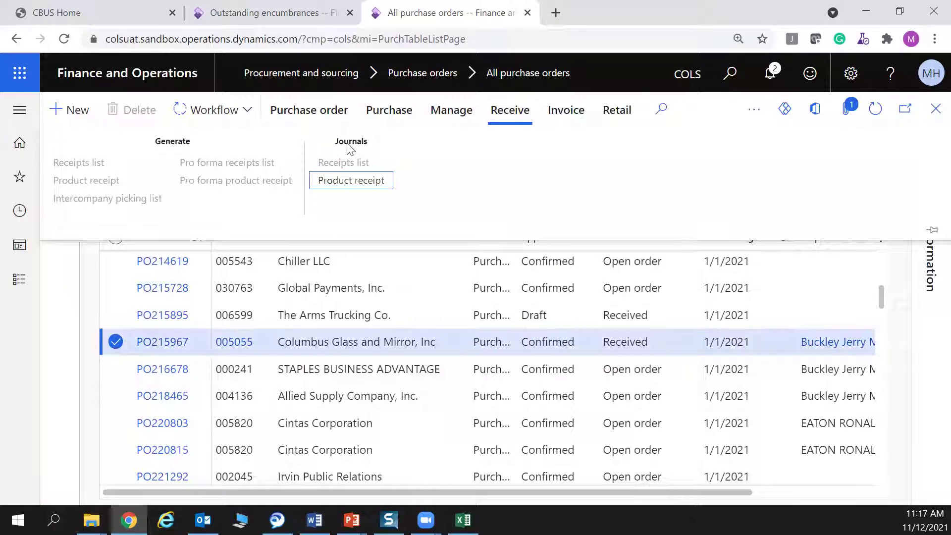
left_click(347, 184)
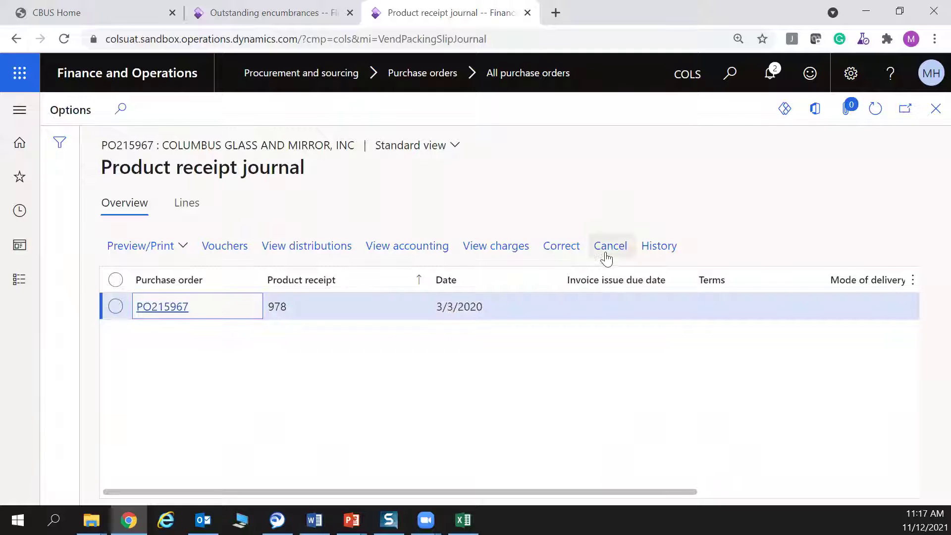
Cancel the 3/3/2020 product receipt for all its lines and return to the purchase order list.
left_click(609, 252)
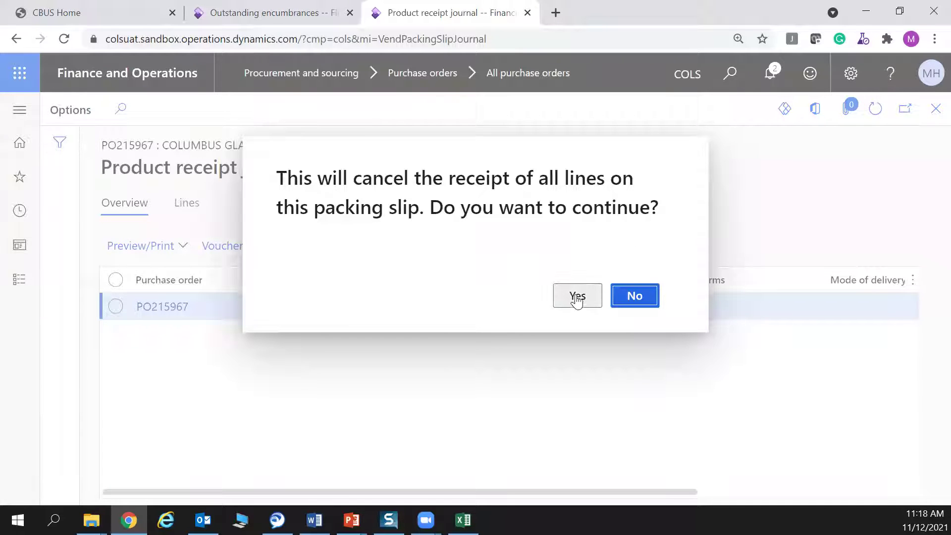
left_click(576, 301)
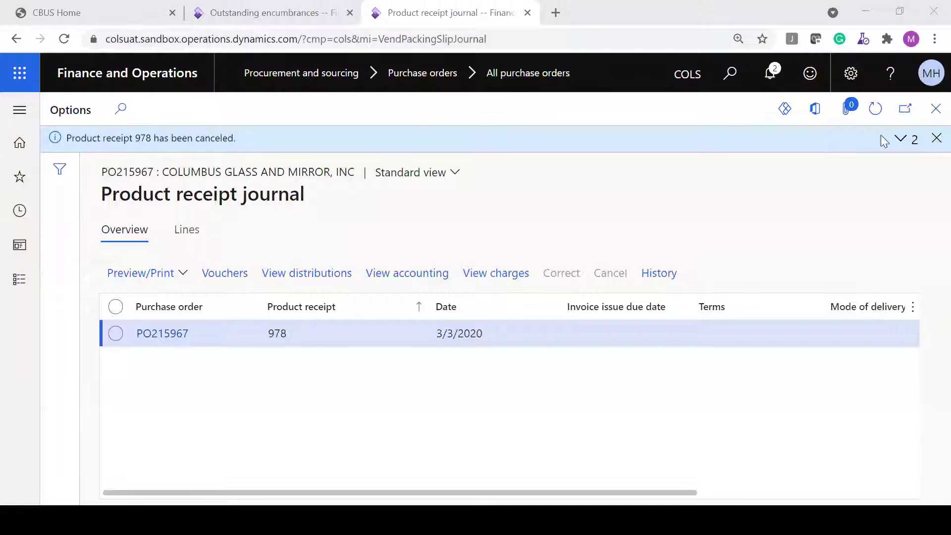
left_click(933, 109)
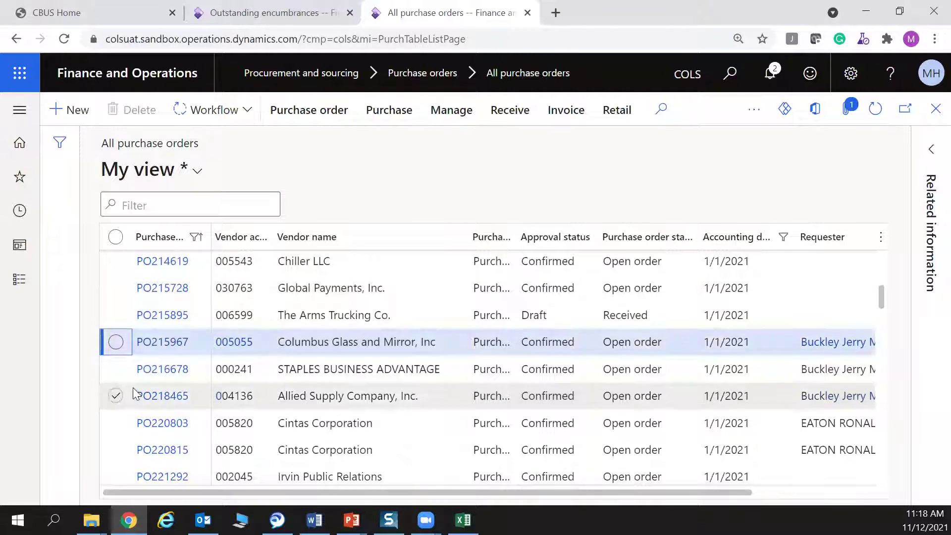
Open the product receipt journal of the received Columbus Climate Controls Company purchase order.
scroll(159, 401, "down", 5)
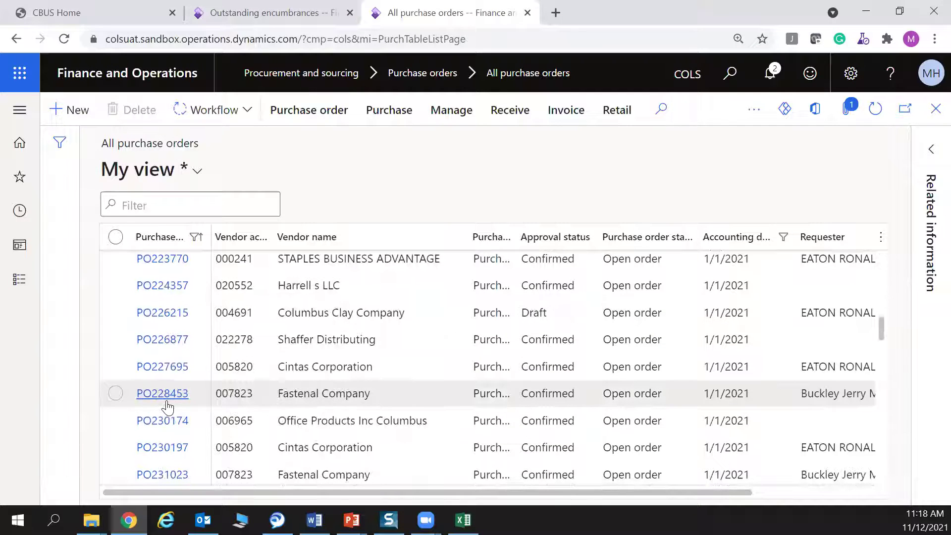
scroll(167, 405, "down", 6)
scroll(167, 405, "up", 3)
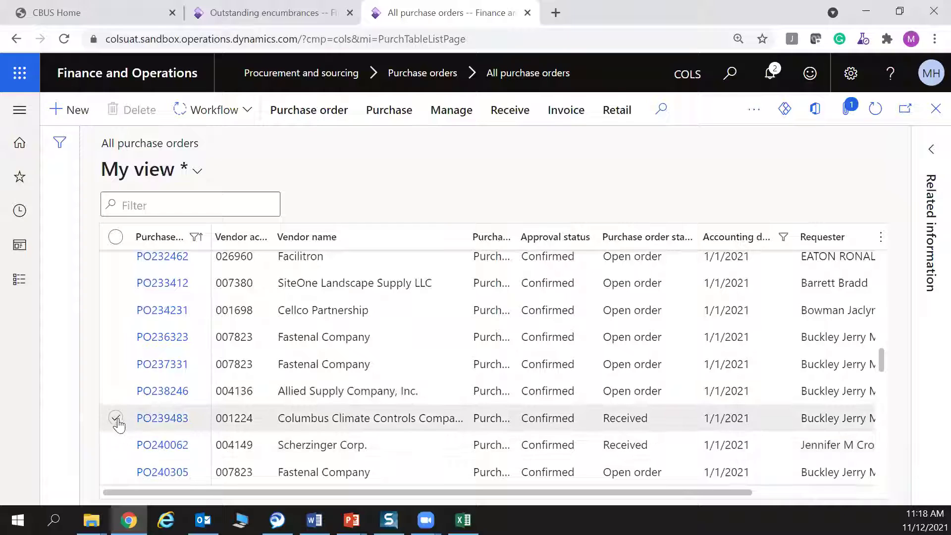
left_click(115, 418)
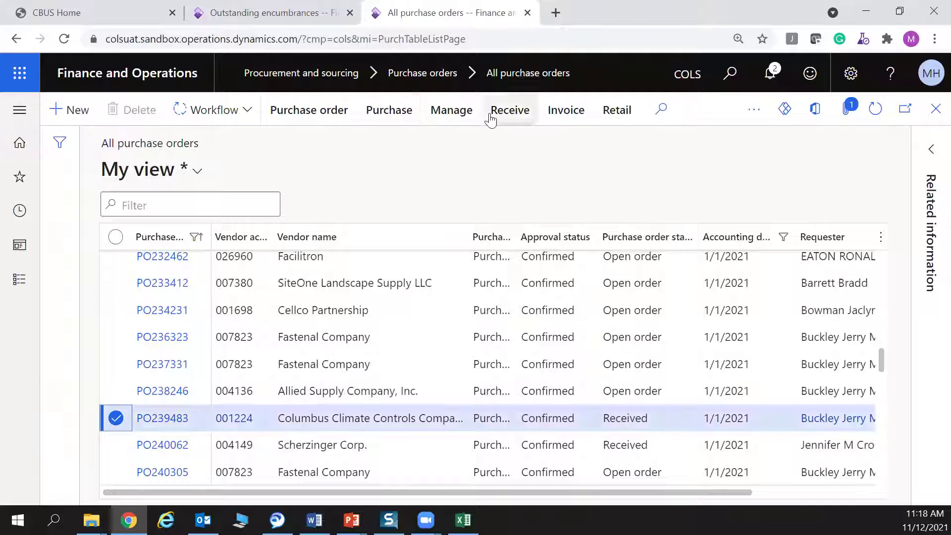
left_click(508, 113)
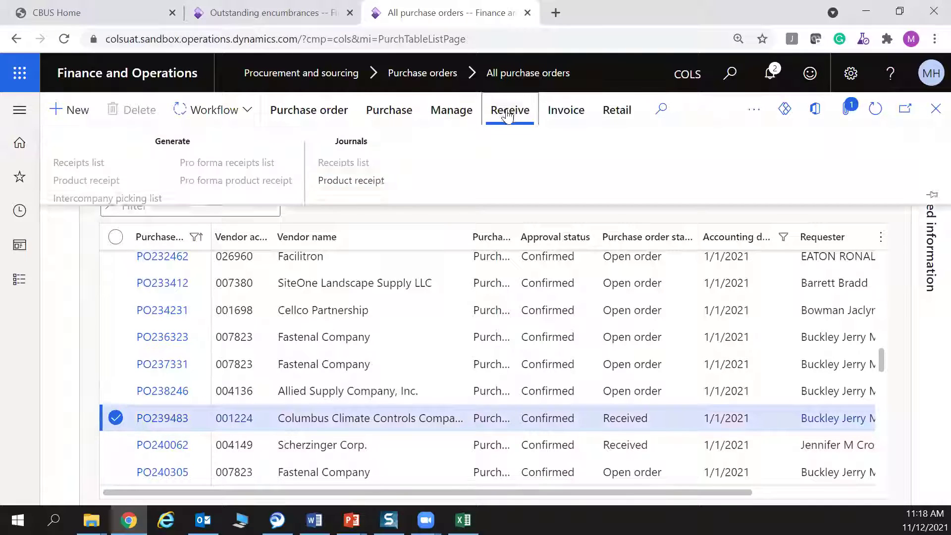
left_click(351, 182)
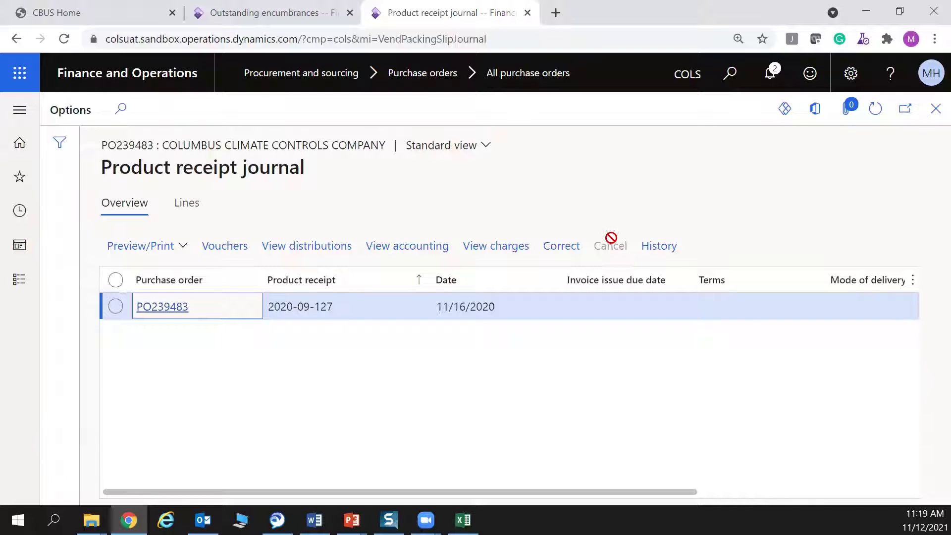
Correct the 11/16/2020 product receipt, declining the recommended quantity value and setting the Freight line's quantity to 0, and return to the order list.
left_click(574, 252)
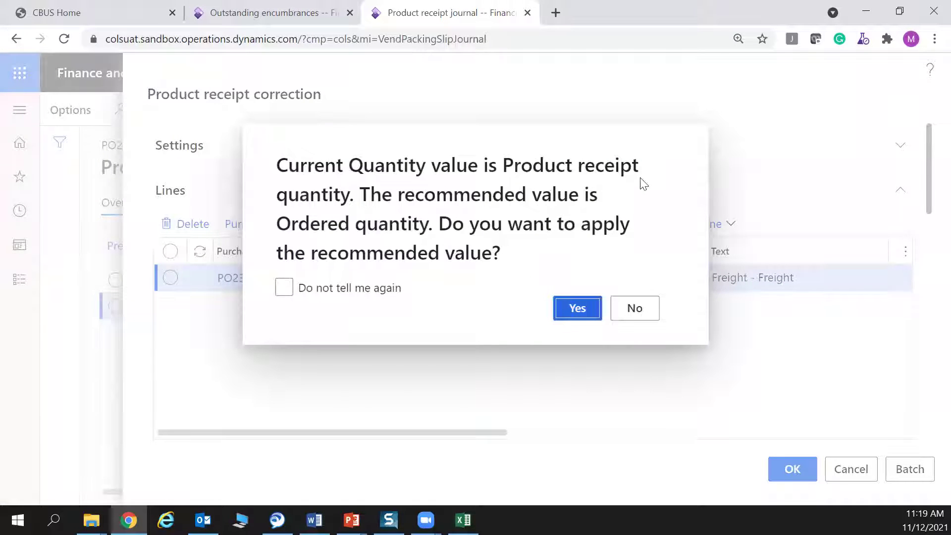
left_click(635, 311)
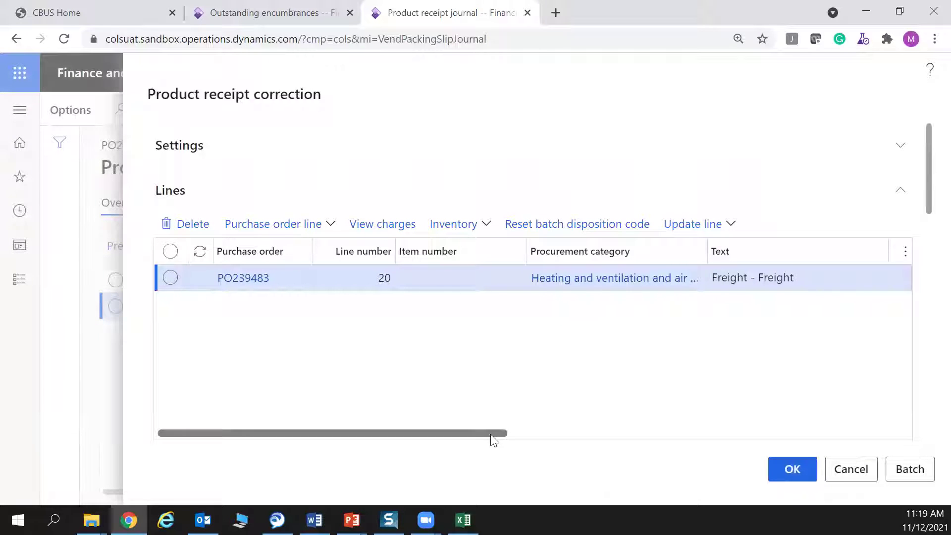
left_click_drag(490, 436, 730, 438)
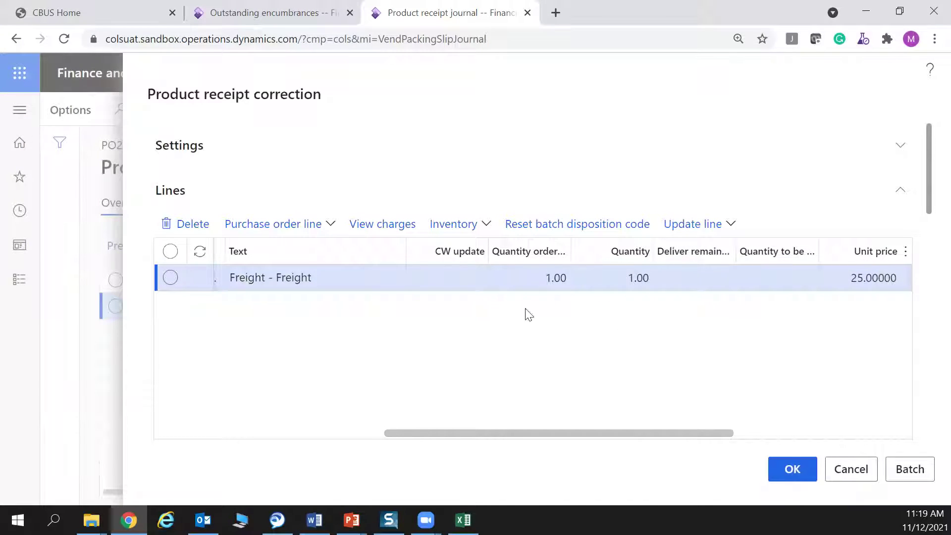
left_click(619, 283)
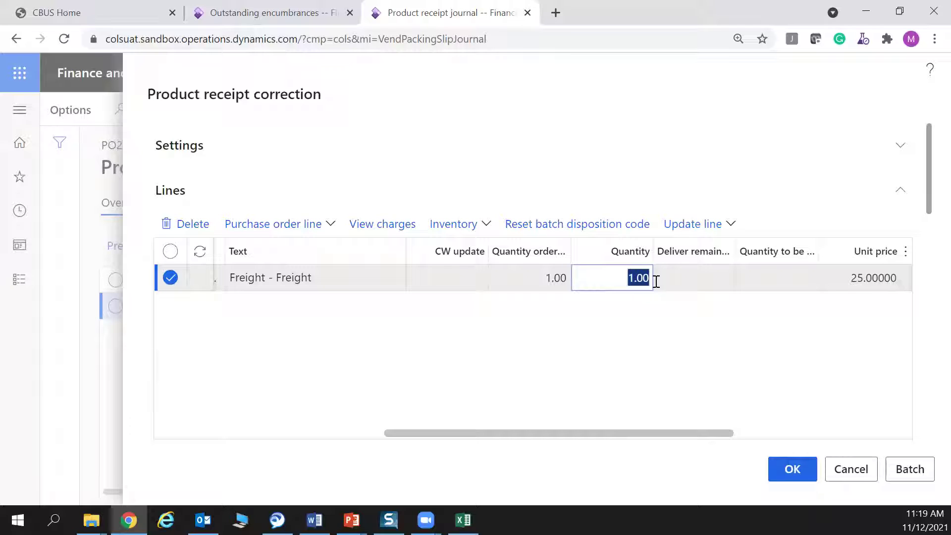
type("0")
left_click(655, 282)
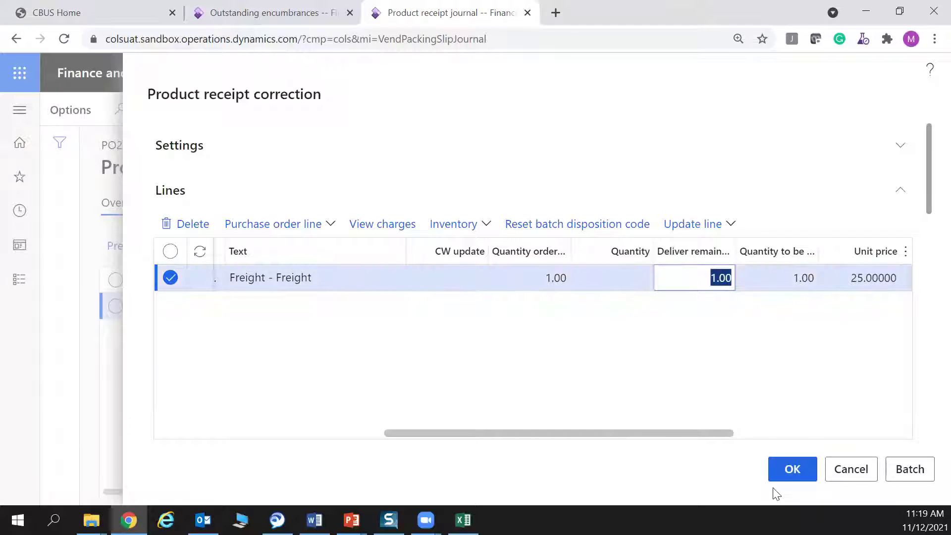
left_click(781, 470)
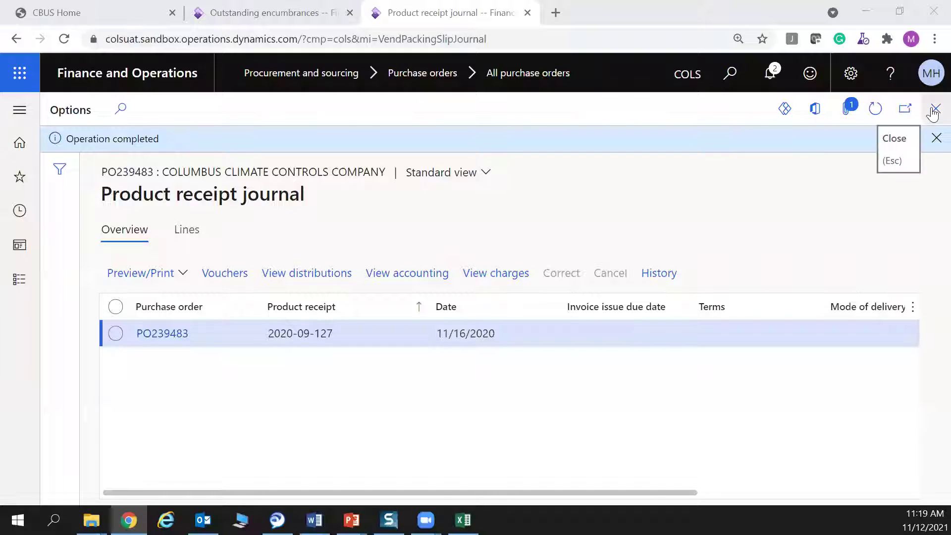
left_click(932, 111)
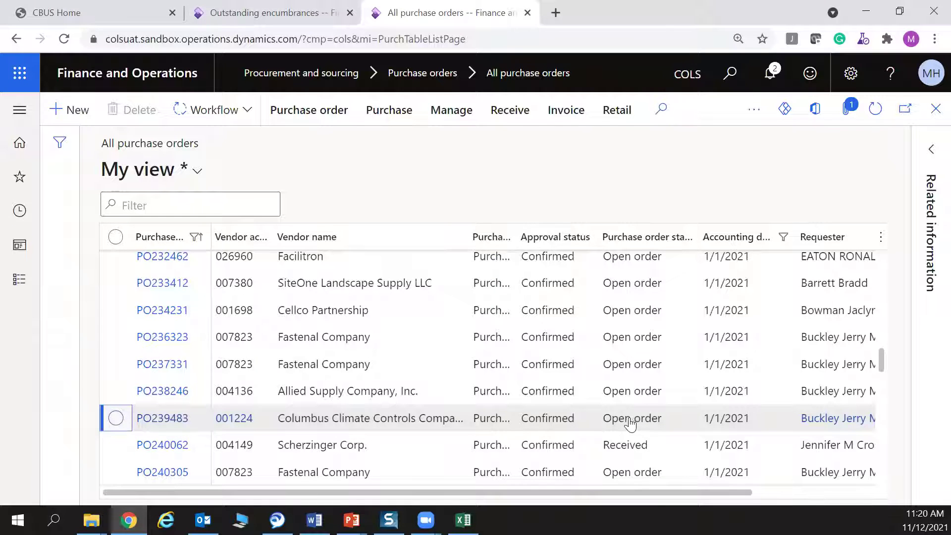
Open the product receipt journal of the received STAPLES BUSINESS ADVANTAGE purchase order.
scroll(245, 415, "down", 5)
scroll(246, 416, "down", 3)
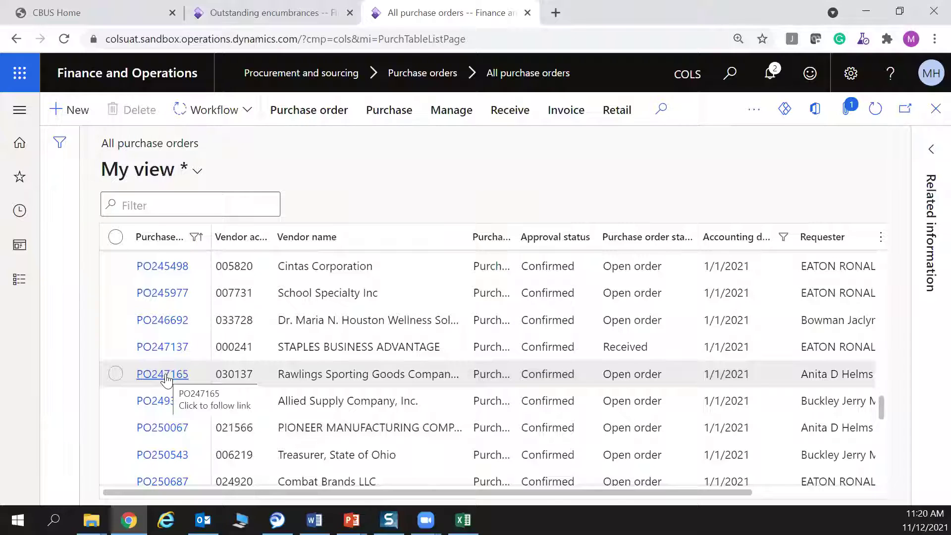
left_click(115, 347)
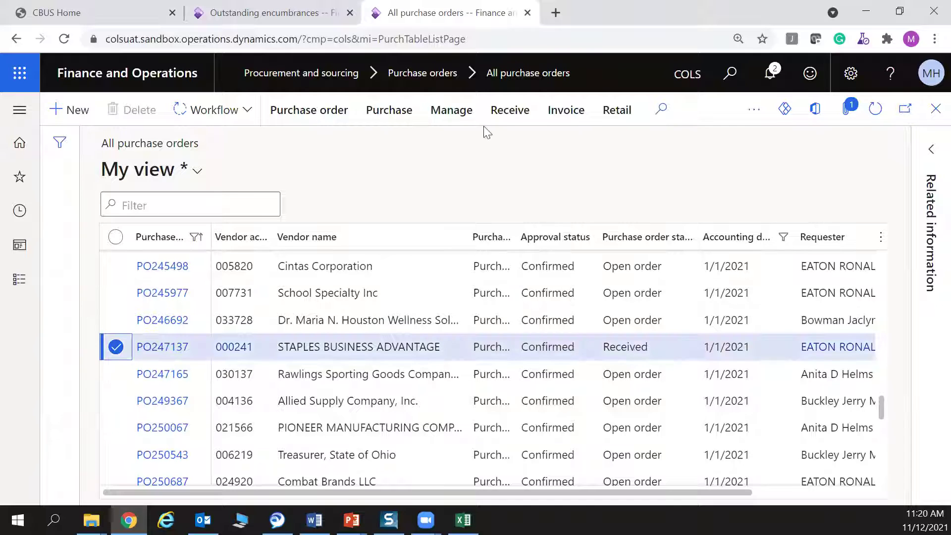
left_click(506, 111)
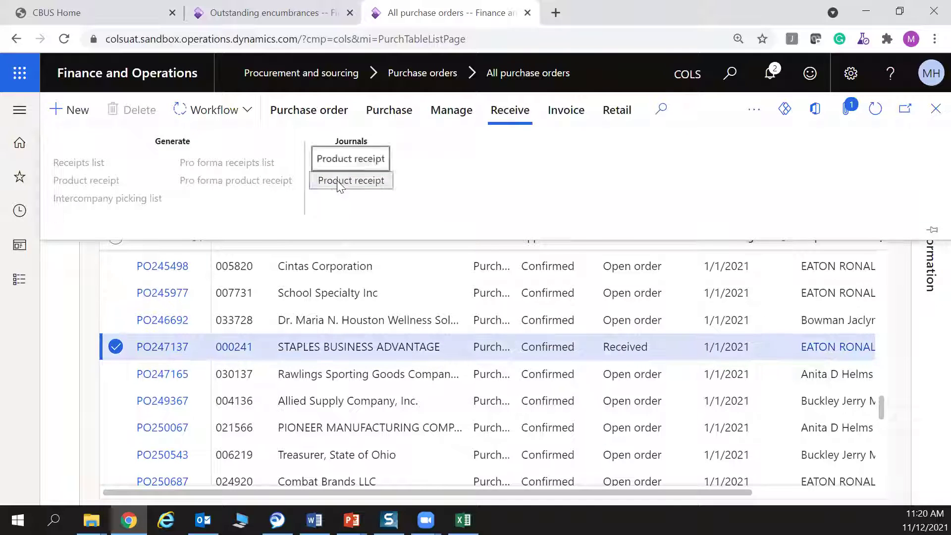
left_click(336, 181)
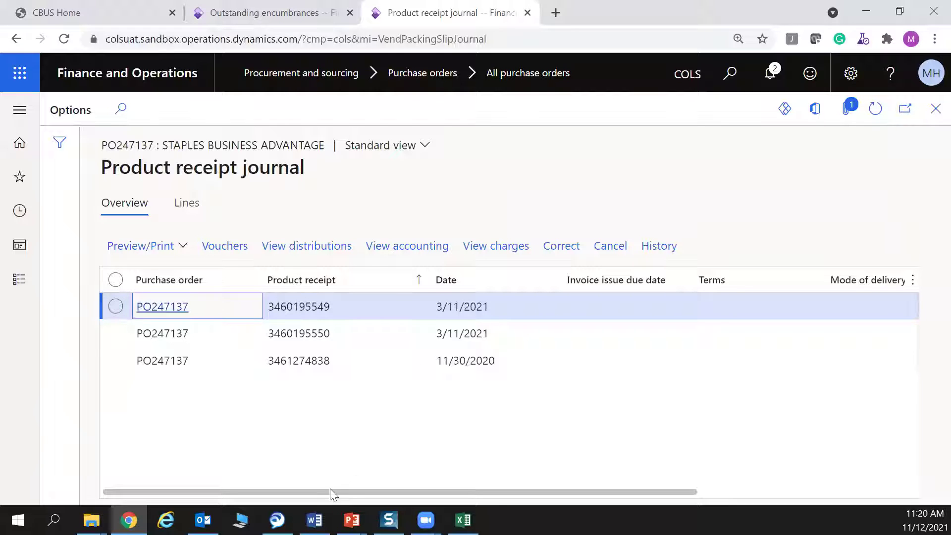
Cancel the first of the 3/11/2021 product receipts for all its lines.
left_click(318, 306)
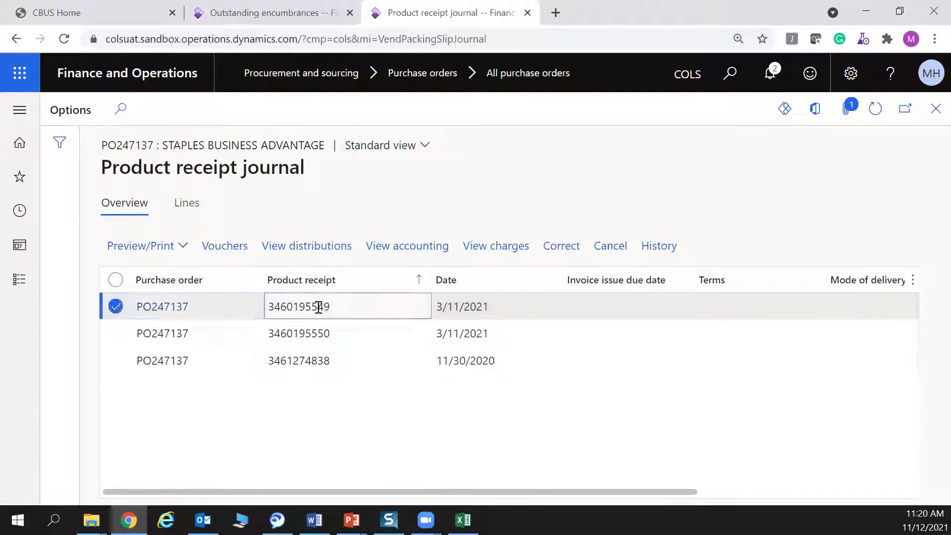
left_click(601, 251)
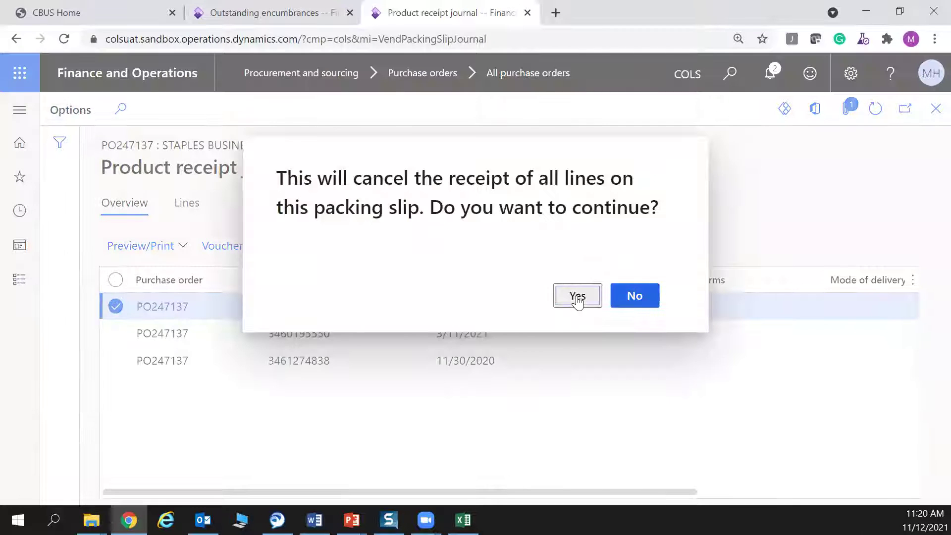
left_click(577, 297)
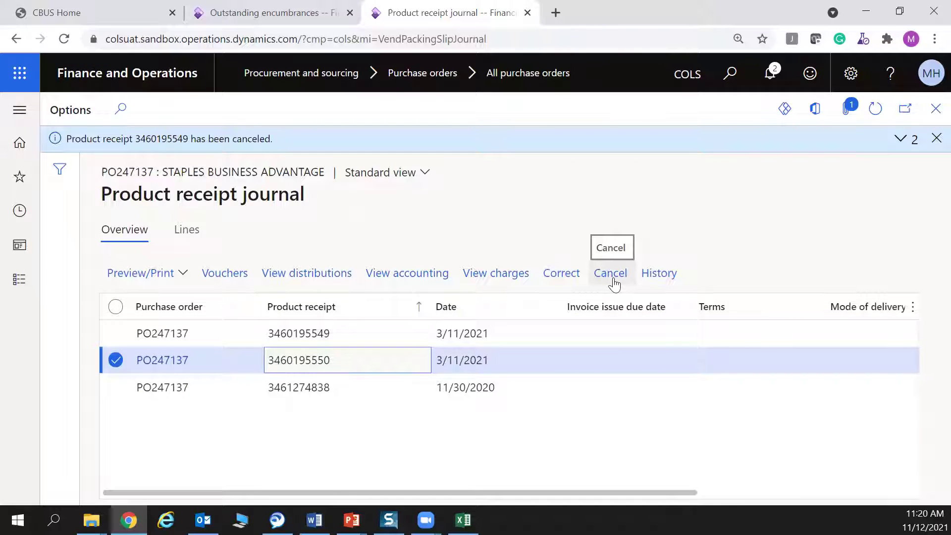
Cancel the second 3/11/2021 product receipt for all its lines, check the 11/30/2020 receipt and return to the order list.
left_click(610, 277)
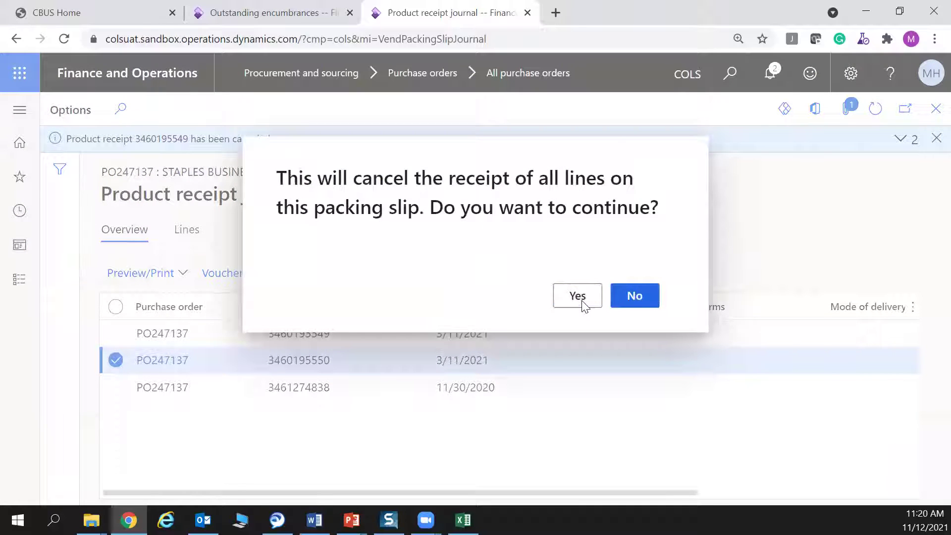
left_click(578, 296)
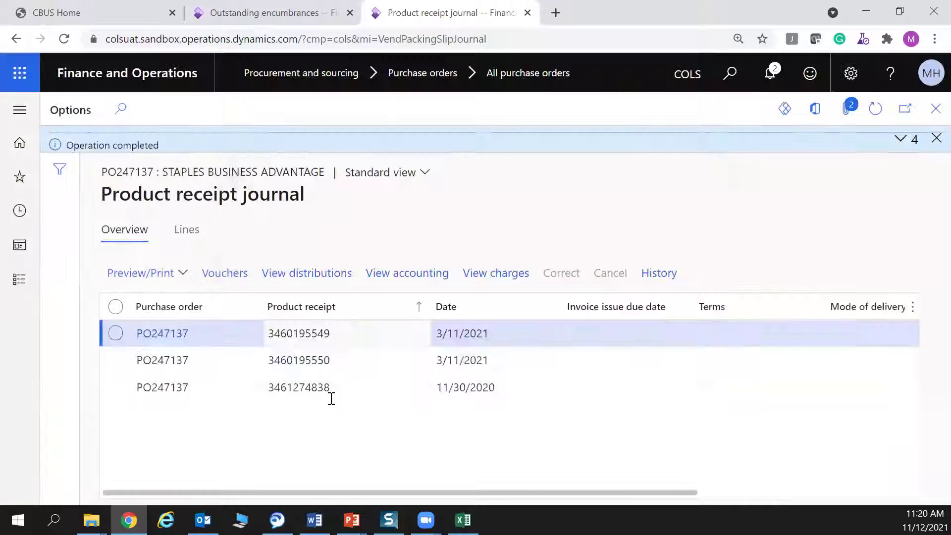
left_click(304, 386)
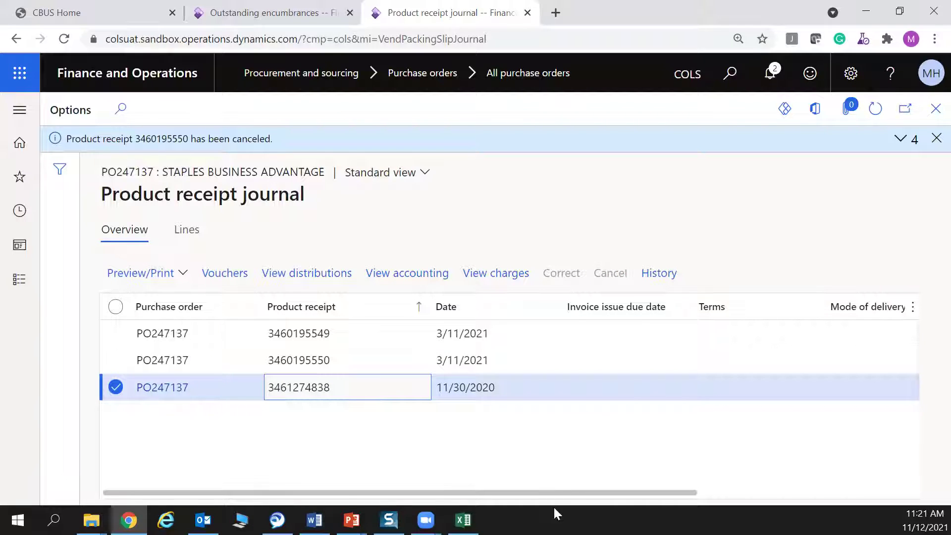
left_click(935, 110)
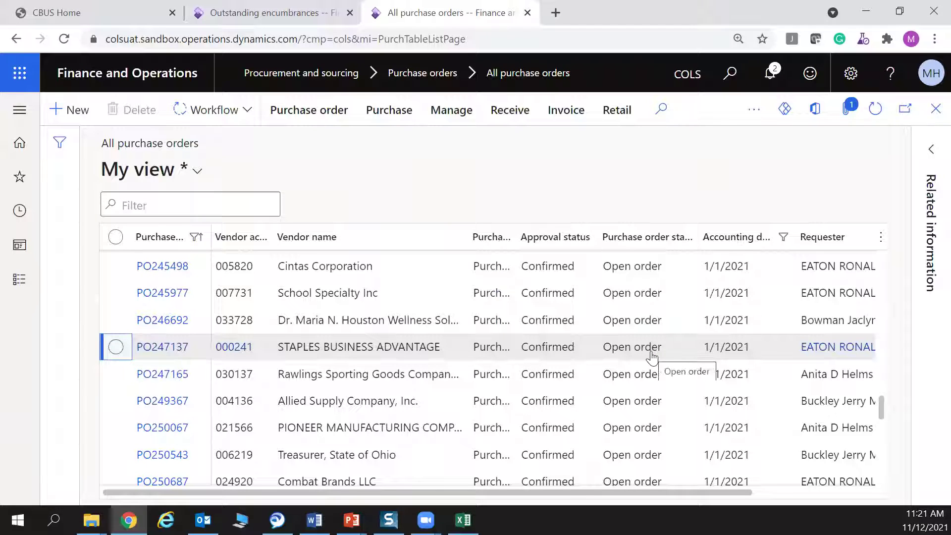
Open the line quantities of the open TITLE Boxing LLC purchase order near the end of the list.
scroll(166, 453, "down", 5)
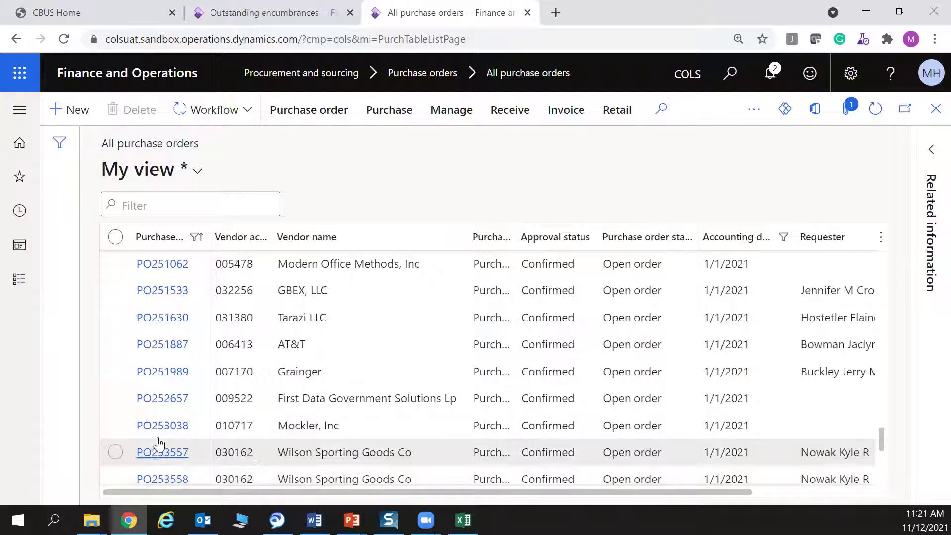
scroll(155, 473, "down", 3)
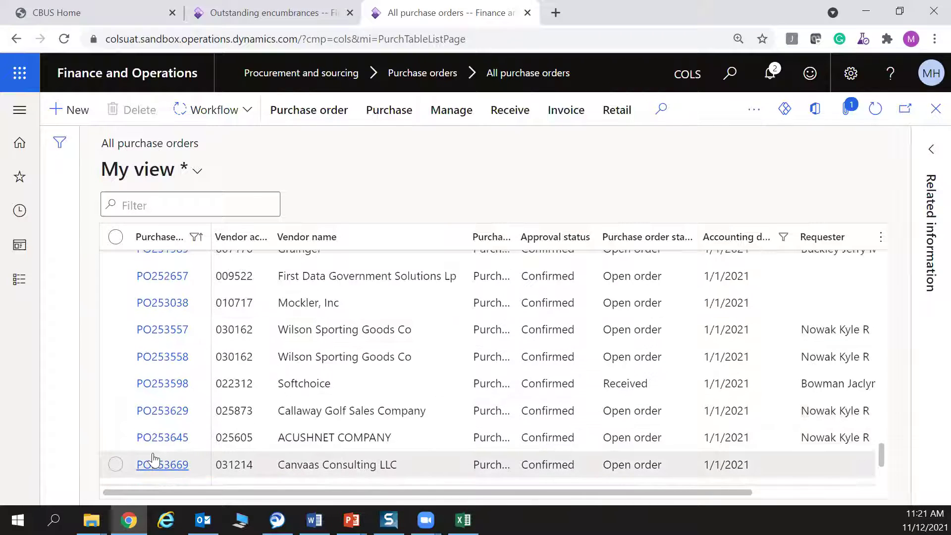
scroll(154, 459, "down", 3)
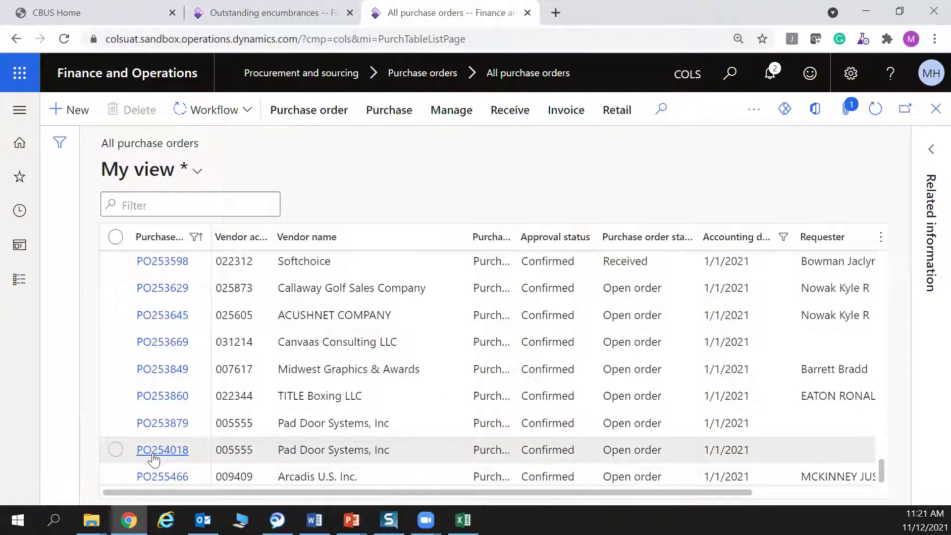
left_click(124, 395)
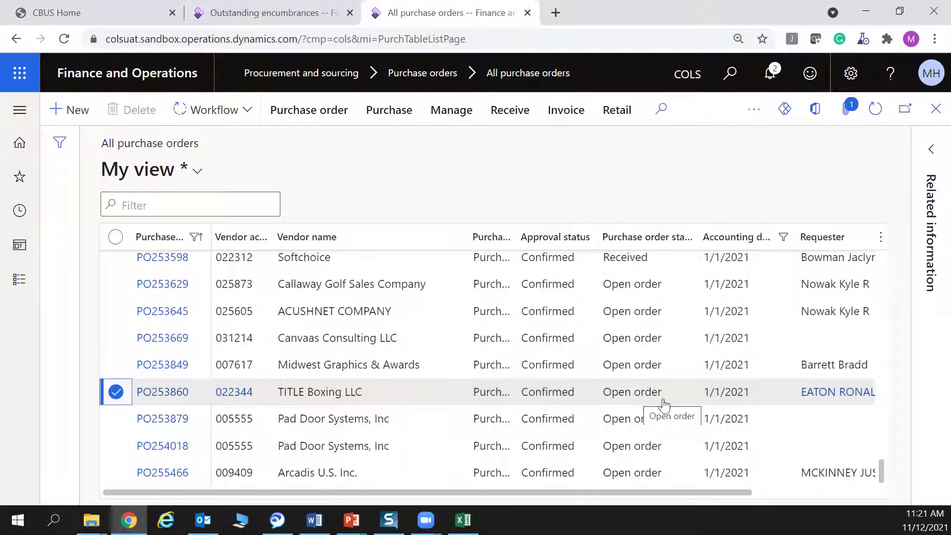
left_click(754, 116)
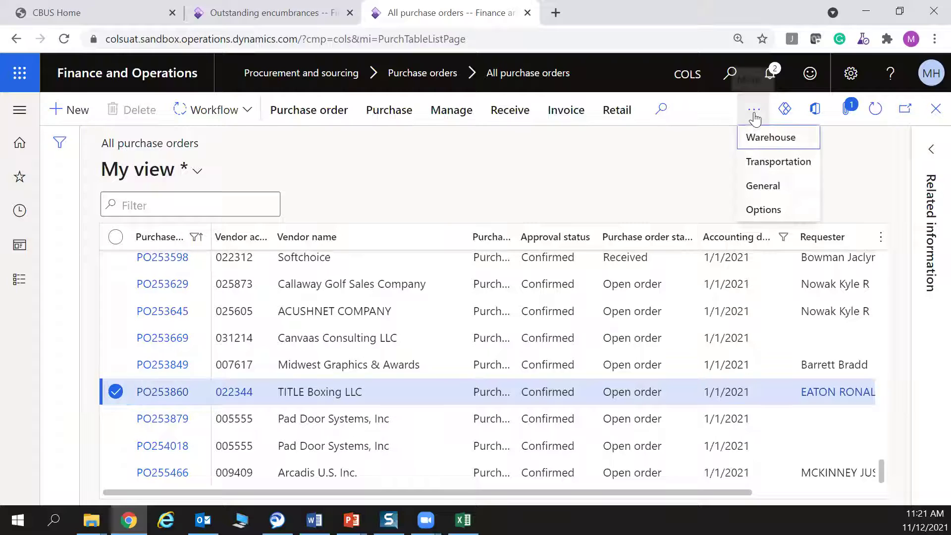
left_click(762, 187)
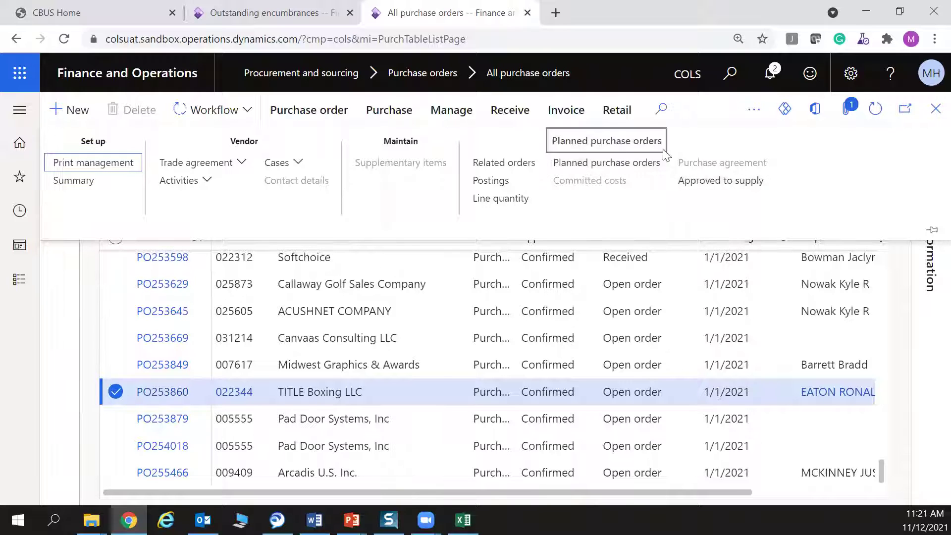
left_click(498, 199)
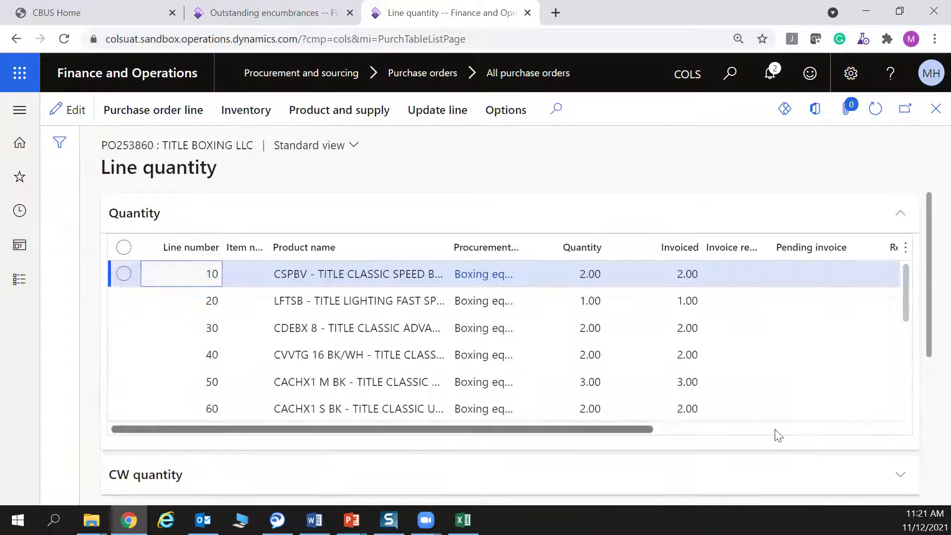
Review the invoiced, received and deliver remainder quantities of all lines through SHIPPING, and return to the order list.
left_click_drag(631, 429, 730, 430)
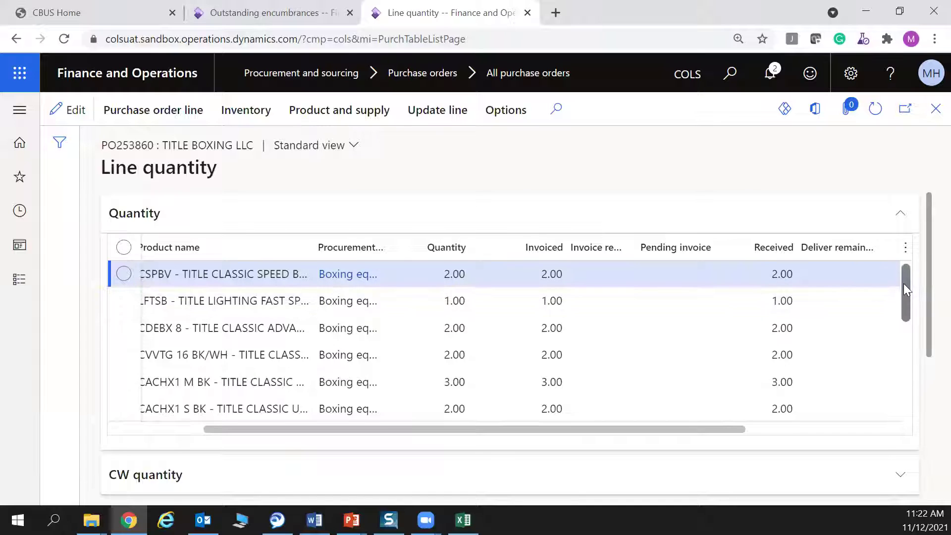
left_click_drag(903, 283, 908, 358)
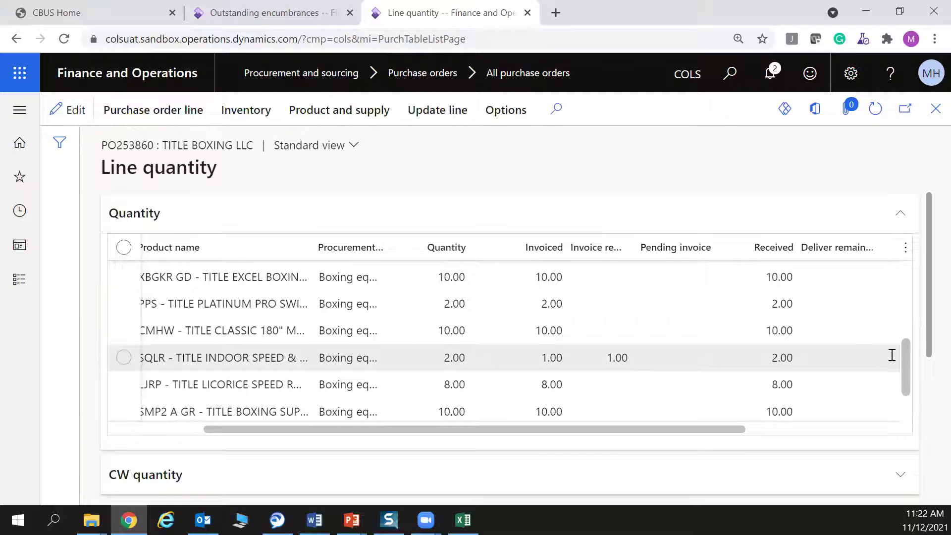
left_click_drag(899, 356, 908, 392)
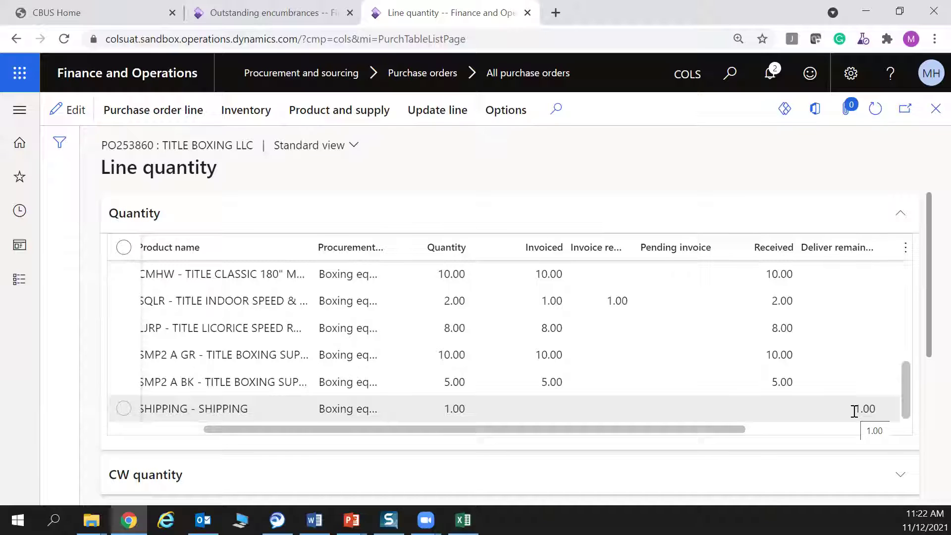
left_click(934, 109)
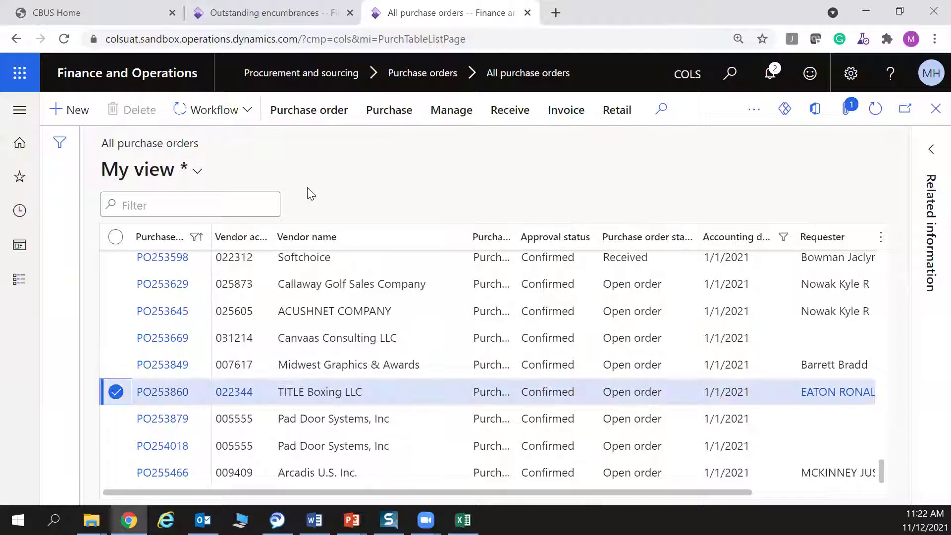
Recheck the TITLE Boxing LLC order's line quantities down to line 150 for invoice remainders, and return to the order list.
left_click(754, 111)
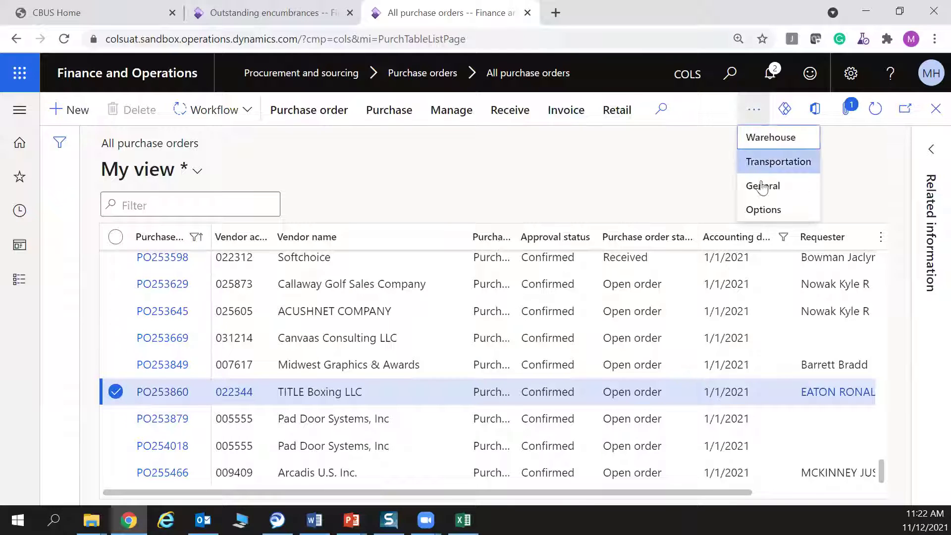
left_click(754, 185)
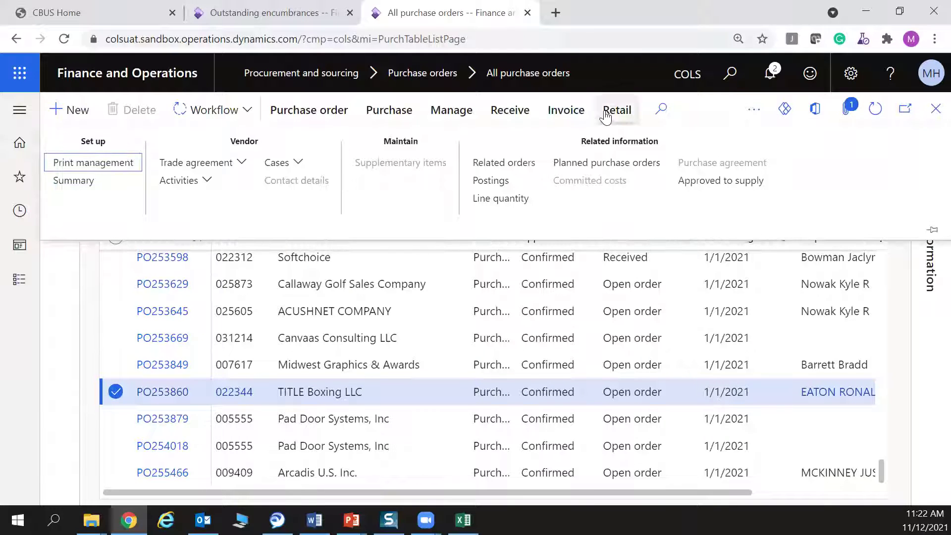
left_click(510, 203)
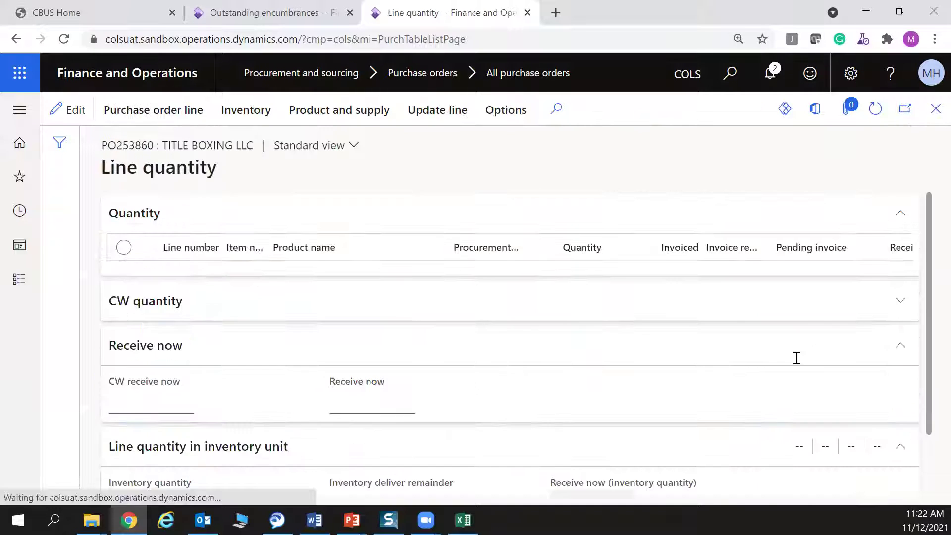
left_click_drag(903, 288, 908, 295)
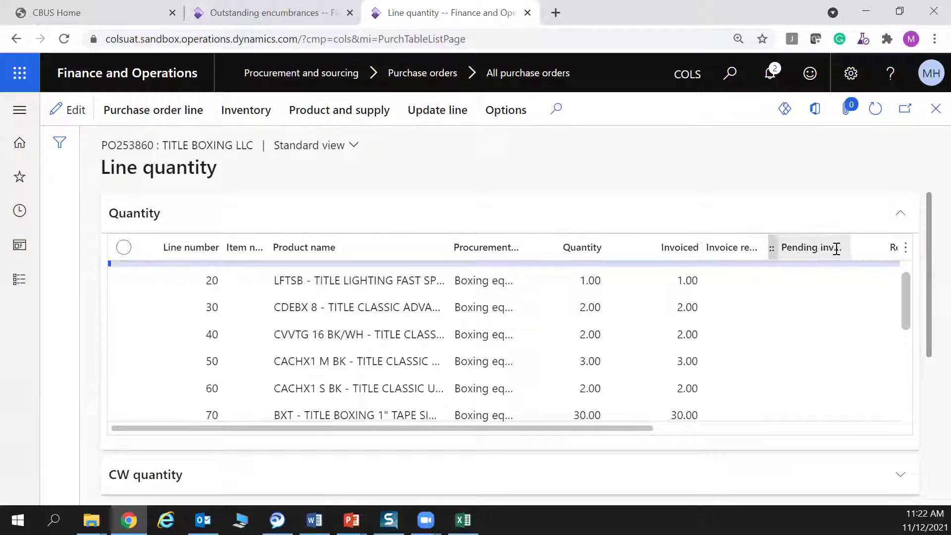
left_click_drag(902, 281, 916, 384)
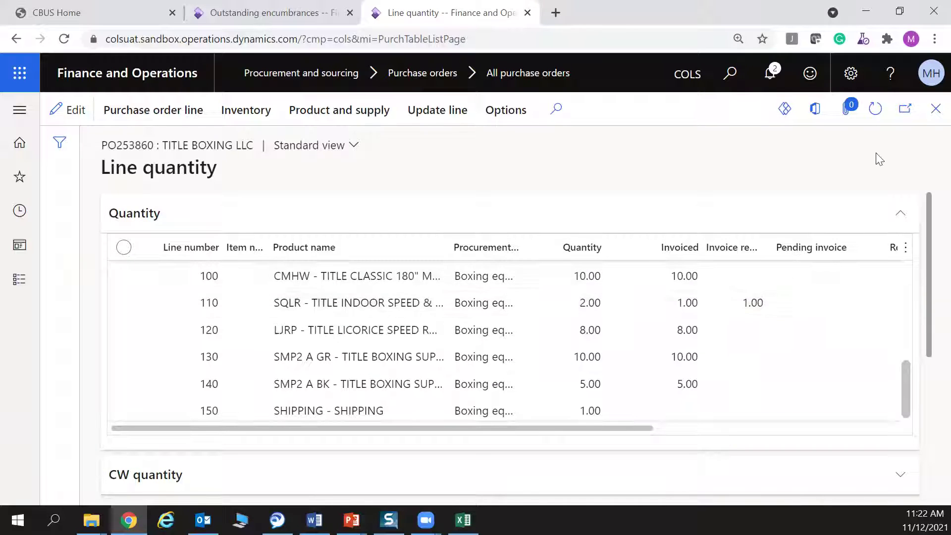
left_click(934, 110)
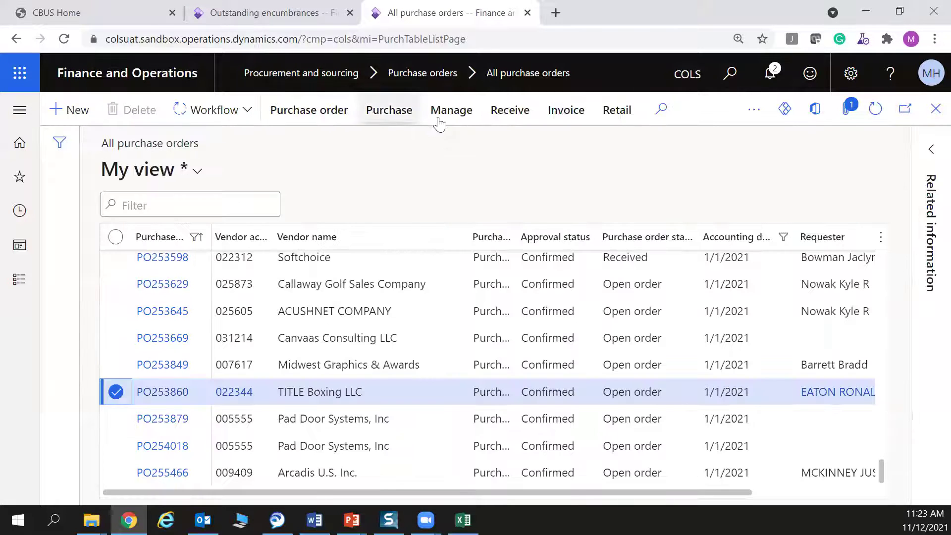
Cancel the TITLE Boxing LLC order's 11/12/2021 "demo" product receipt for all lines from its product receipt journal, and return to the order list.
left_click(508, 112)
left_click(353, 182)
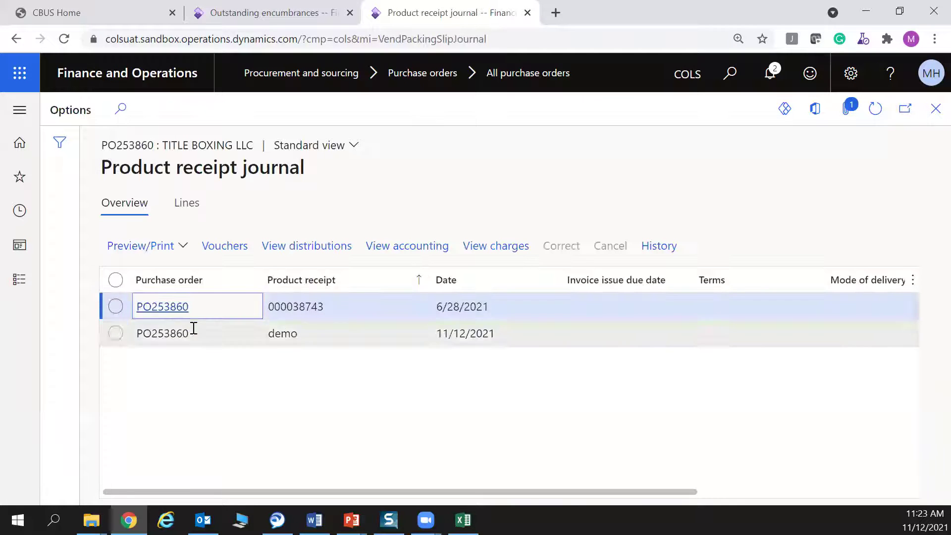
left_click(327, 308)
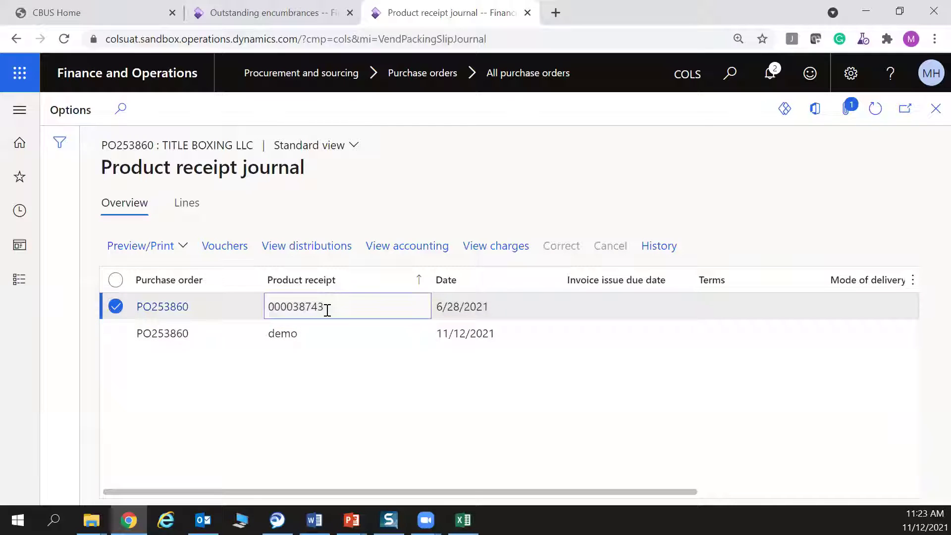
key("Down")
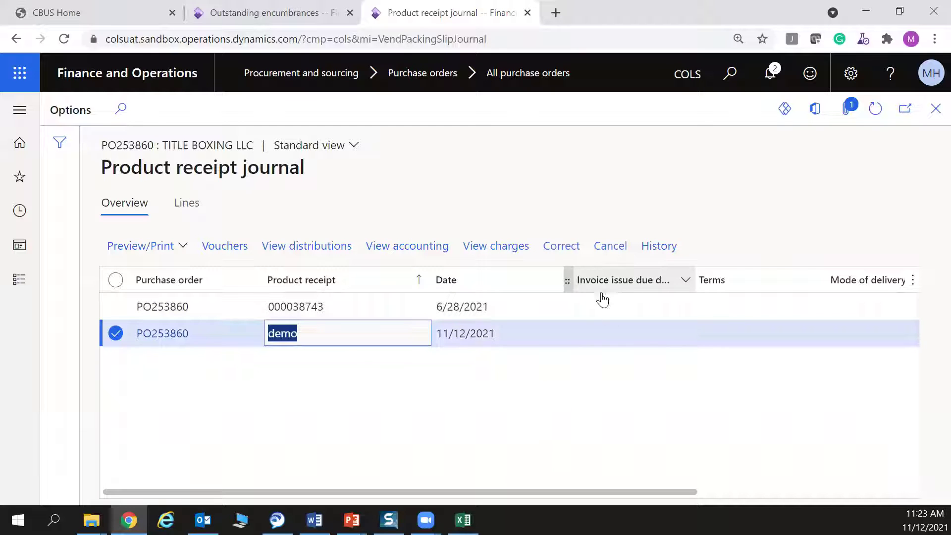
left_click(613, 247)
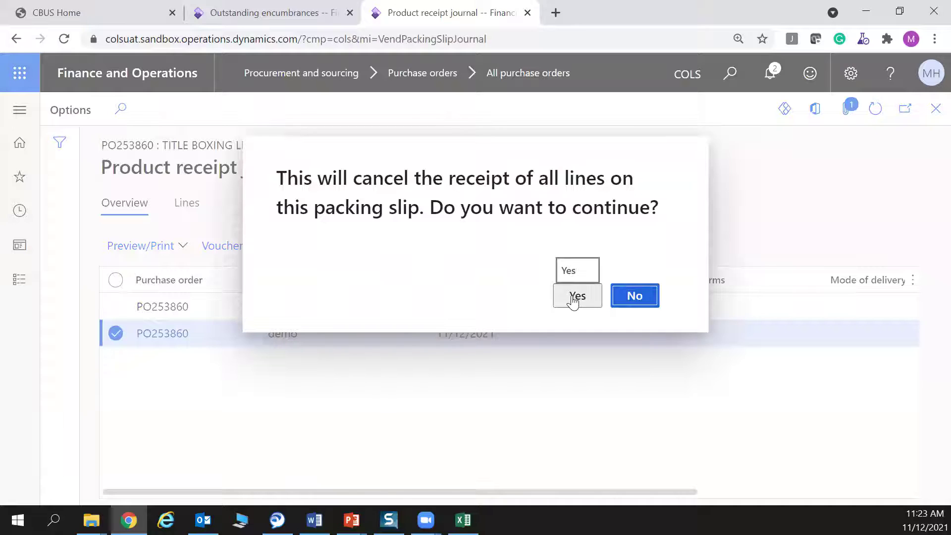
left_click(574, 296)
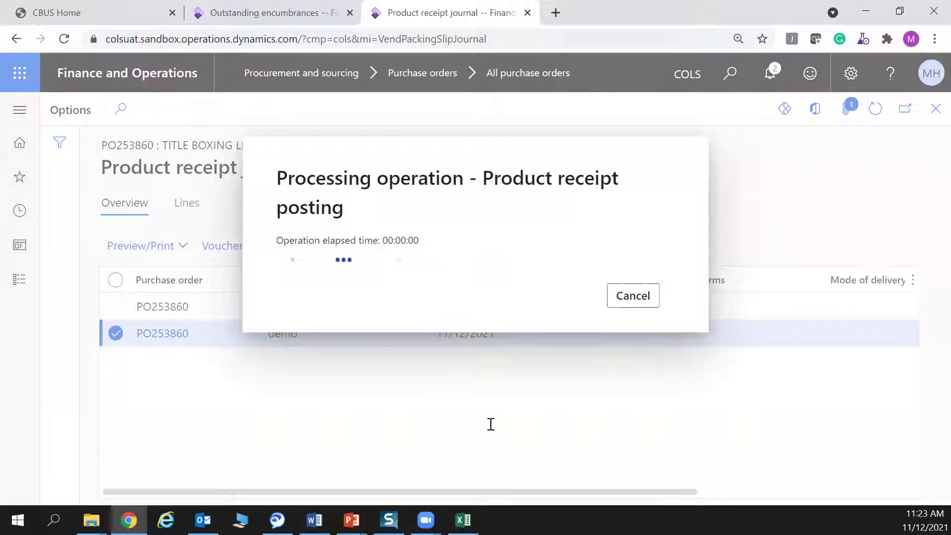
left_click(925, 118)
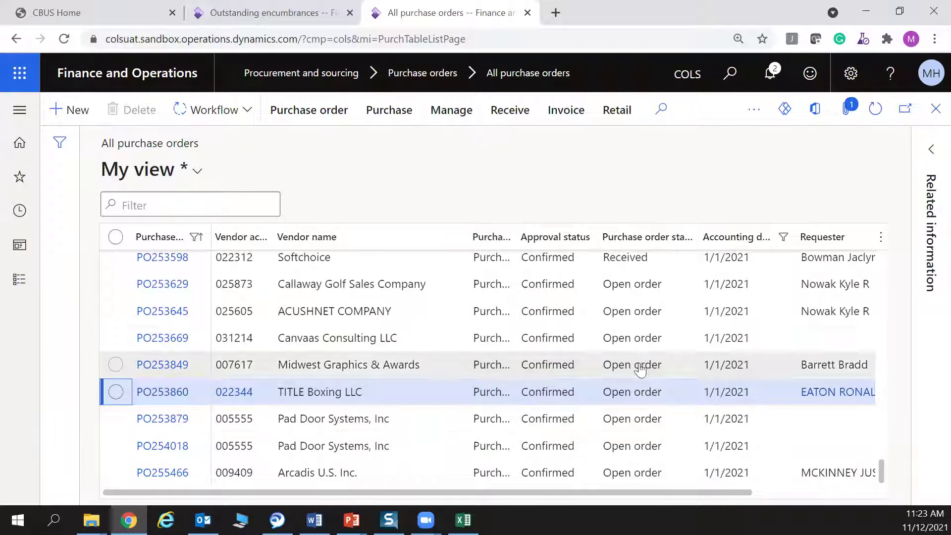
Check the received and deliver remainder quantities of the first STAPLES BUSINESS ADVANTAGE order in the list, and return to the list.
scroll(578, 300, "up", 20)
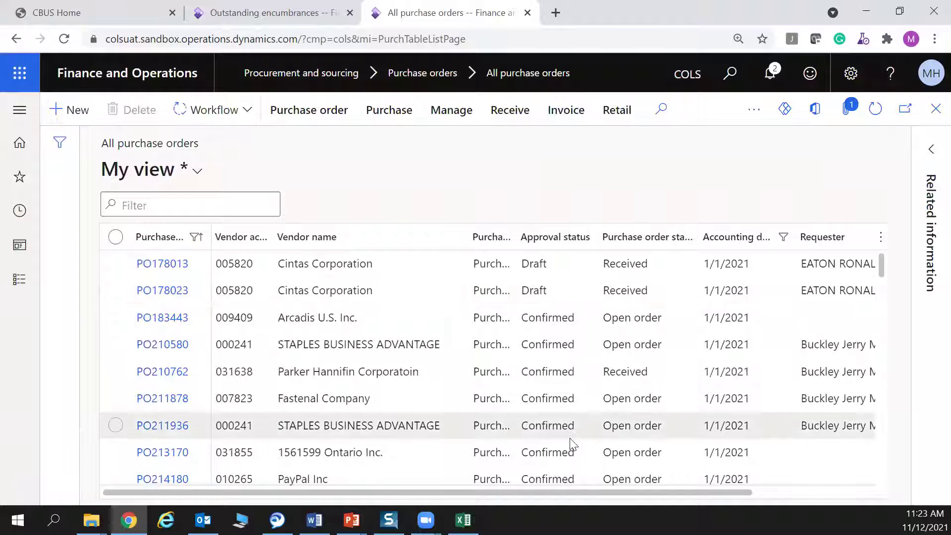
left_click(116, 345)
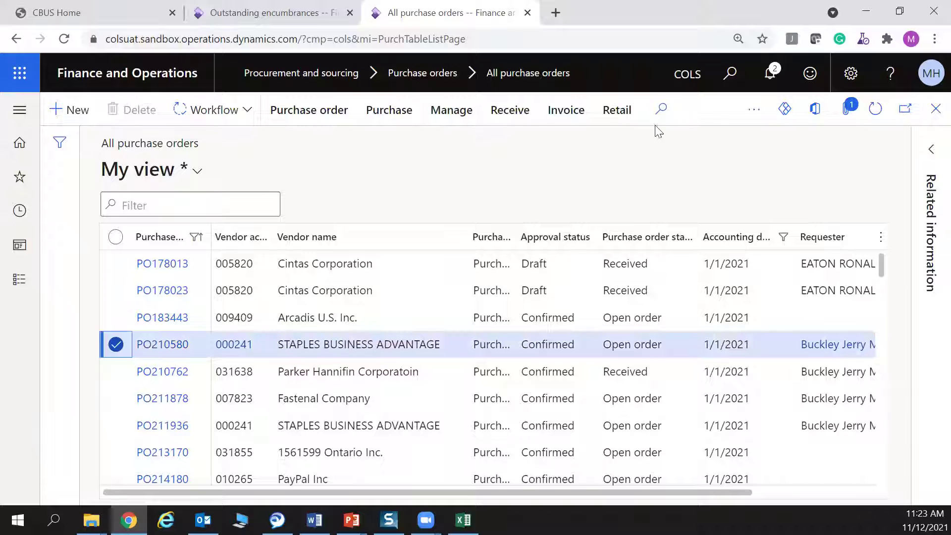
left_click(753, 110)
left_click(765, 188)
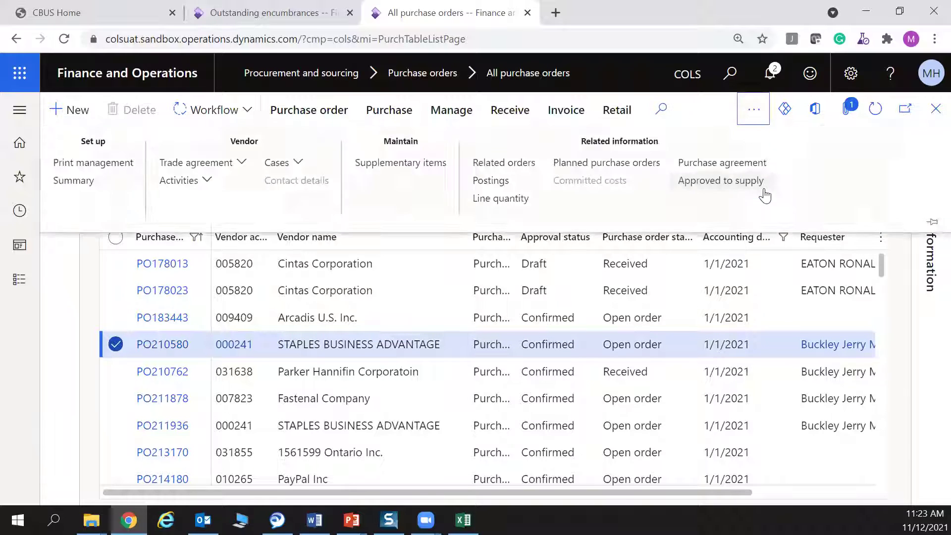
left_click(510, 200)
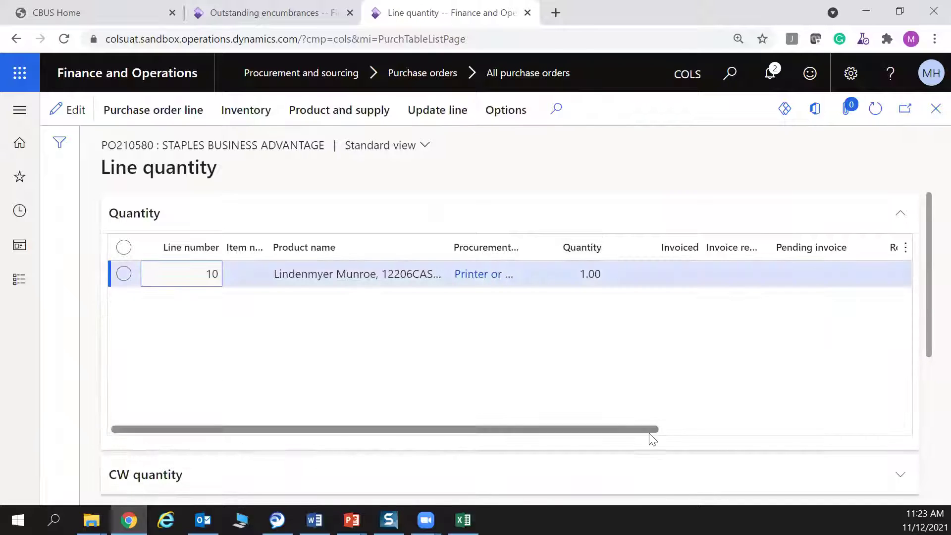
left_click_drag(651, 429, 804, 425)
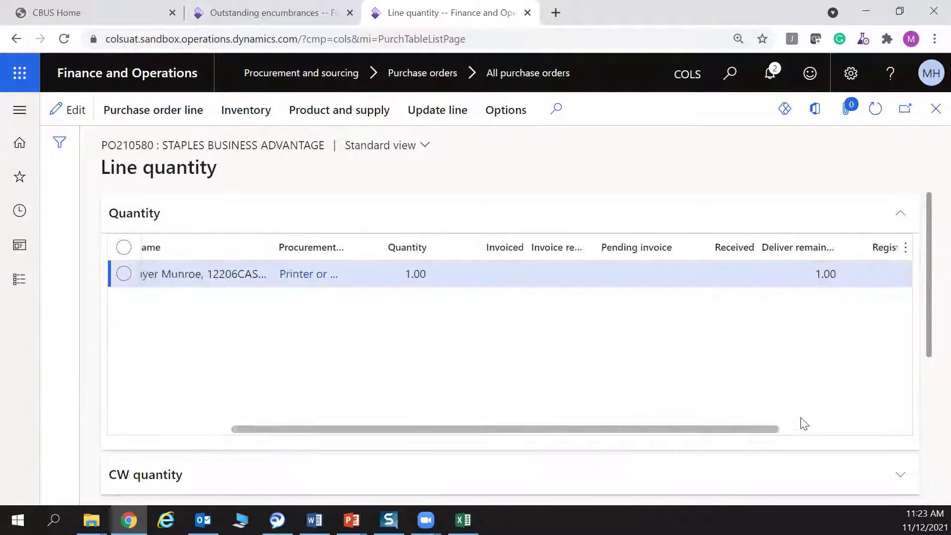
left_click(929, 112)
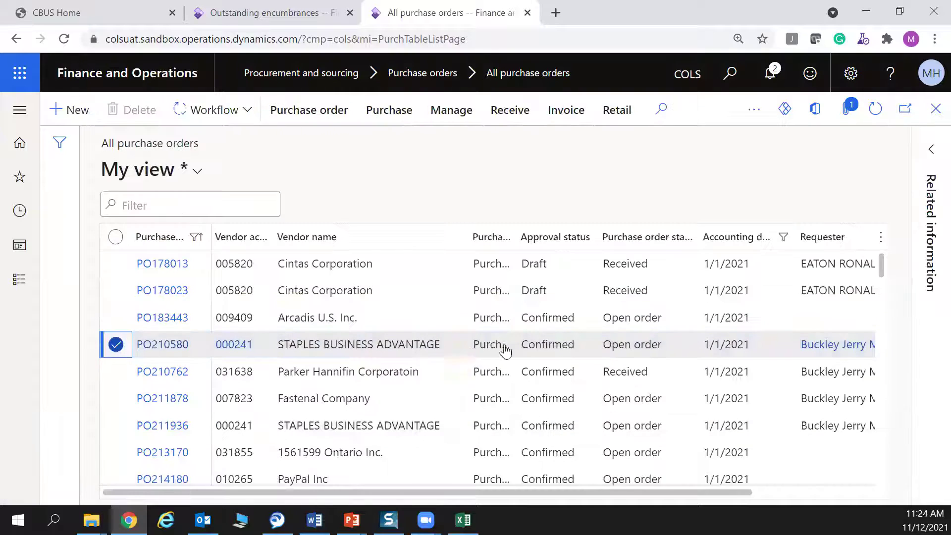
Open the header of the first STAPLES BUSINESS ADVANTAGE order and request a change to it, accepting both confirmations.
left_click(170, 344)
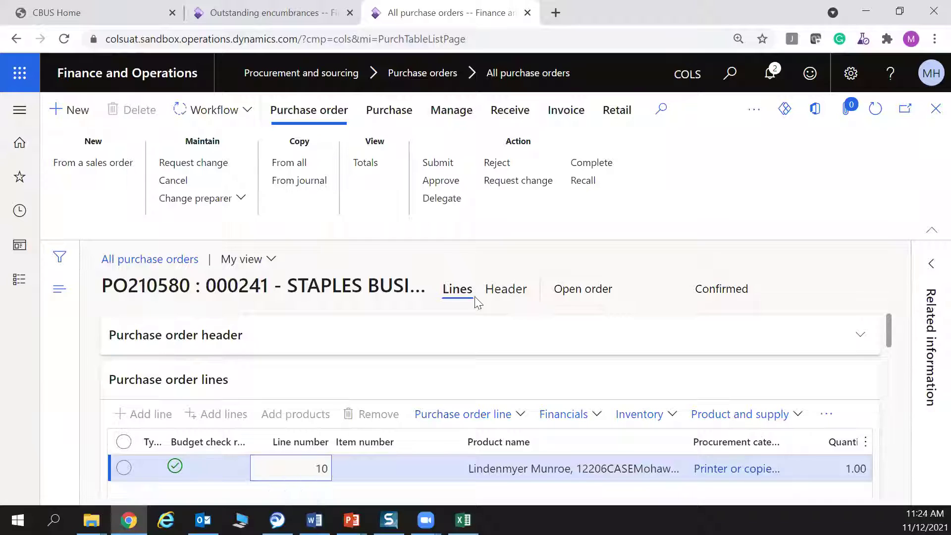
left_click(517, 296)
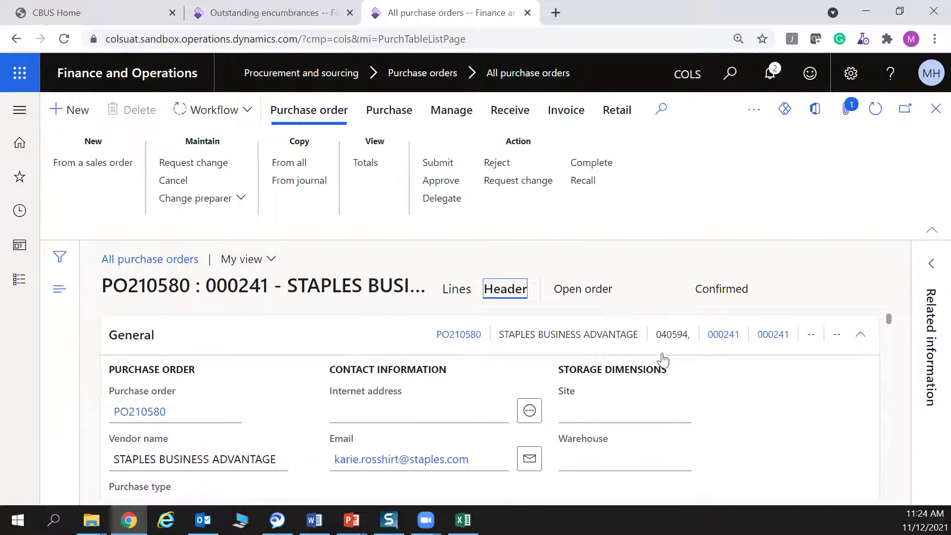
scroll(685, 396, "down", 1)
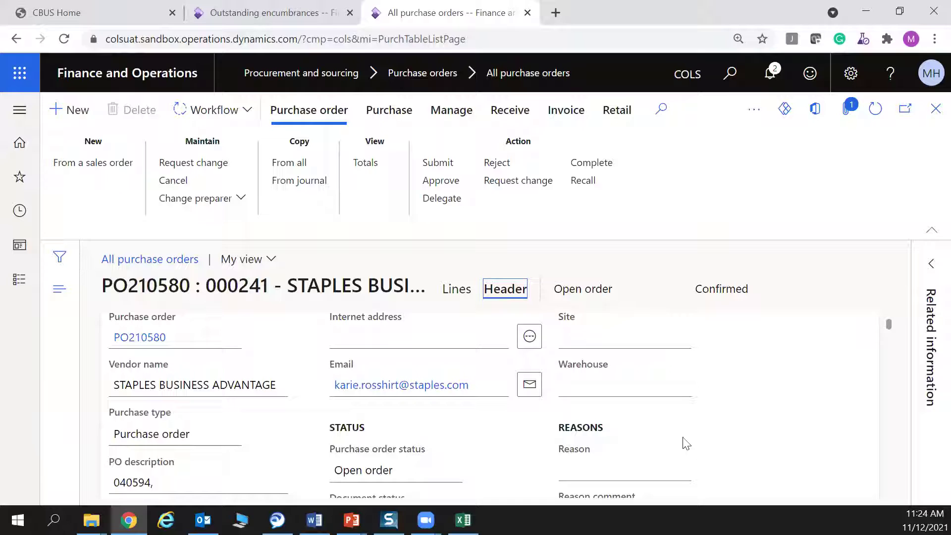
left_click(654, 471)
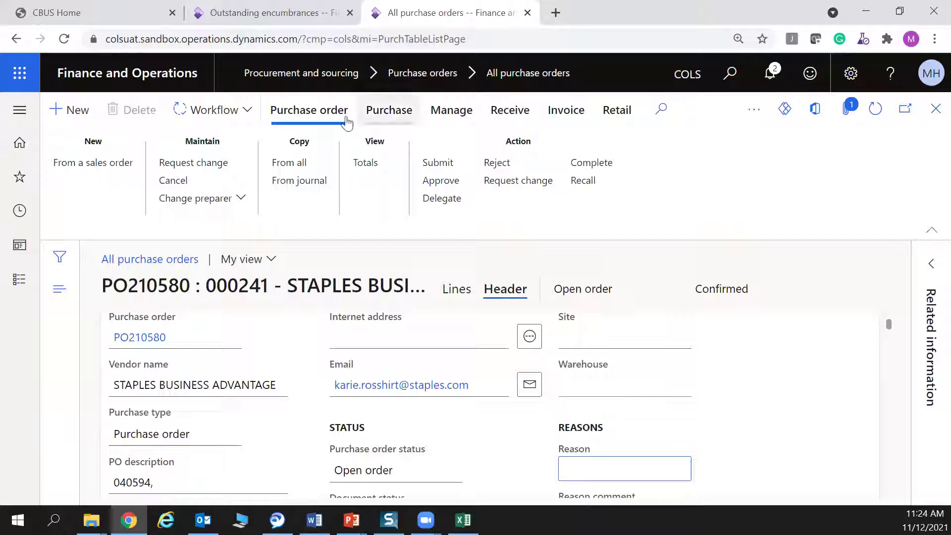
left_click(208, 164)
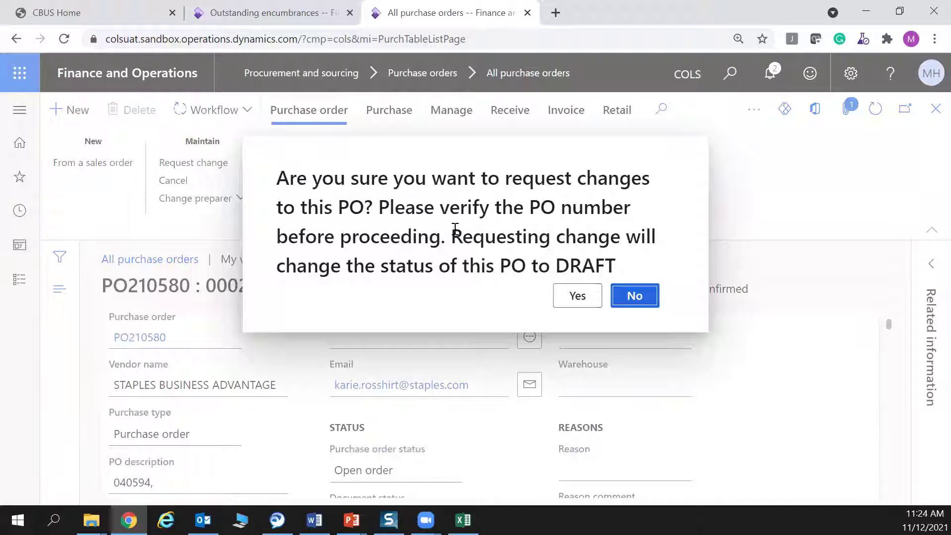
left_click(575, 299)
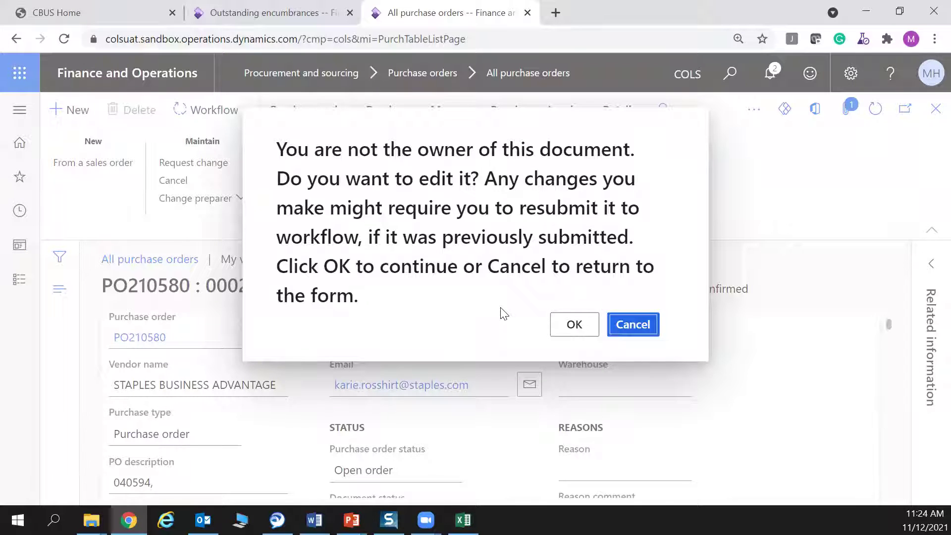
left_click(575, 331)
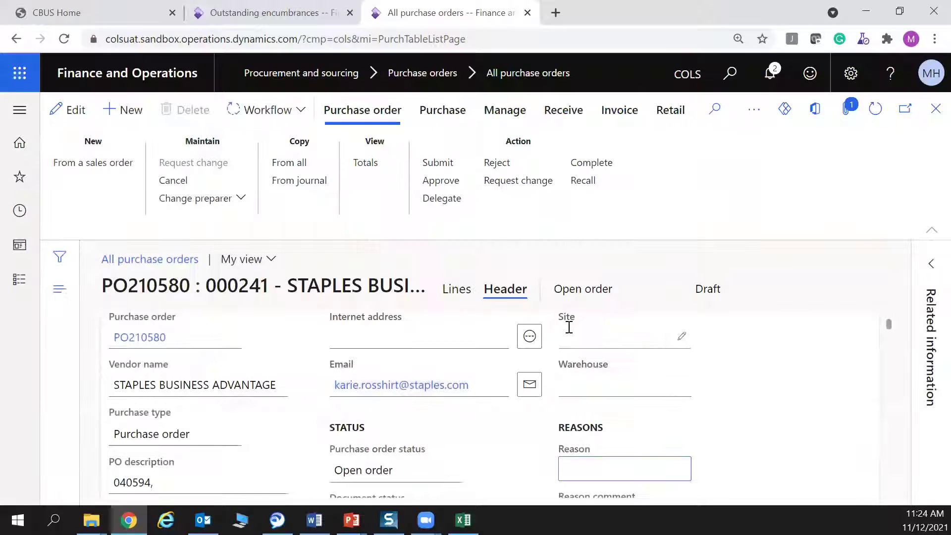
Set the order header's reason code to PO_CNCLAUD, agreeing to edit the document as a non-owner.
left_click(686, 474)
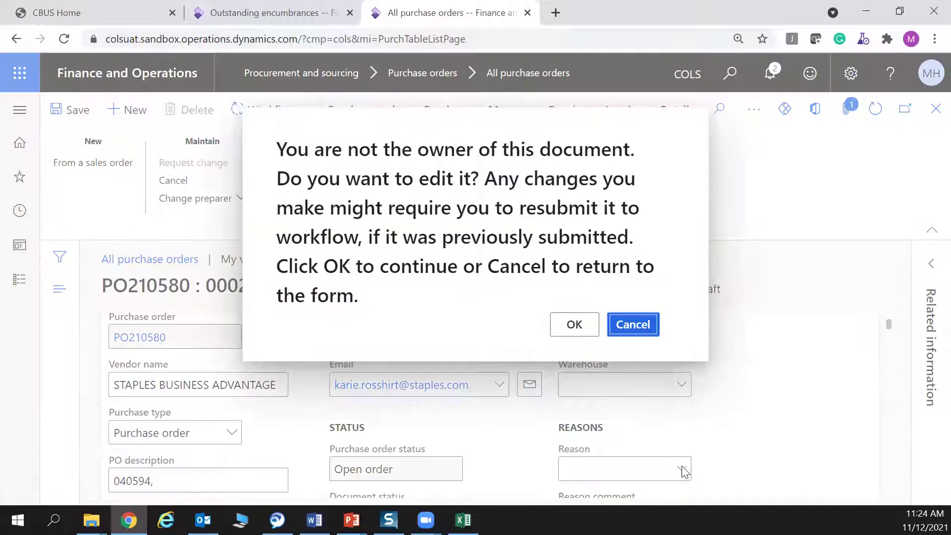
left_click(572, 326)
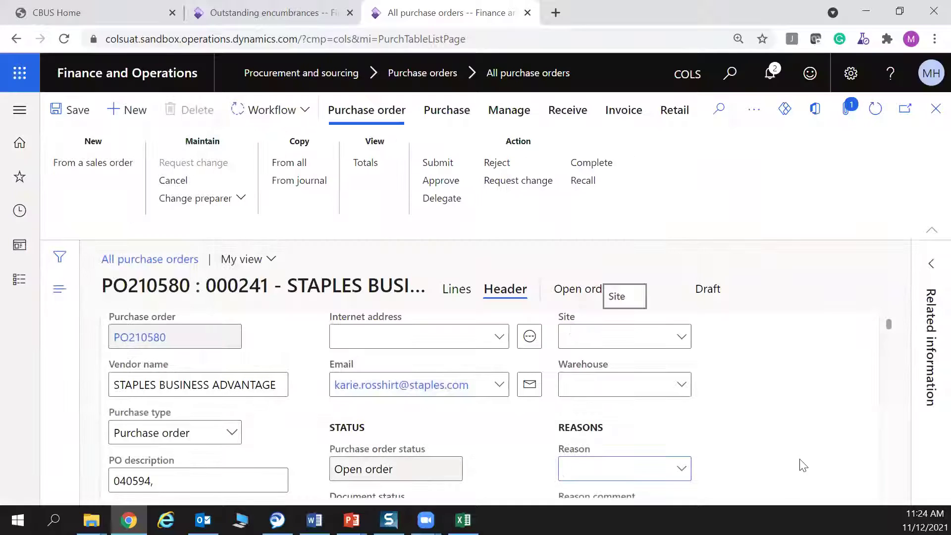
left_click(682, 470)
type("po")
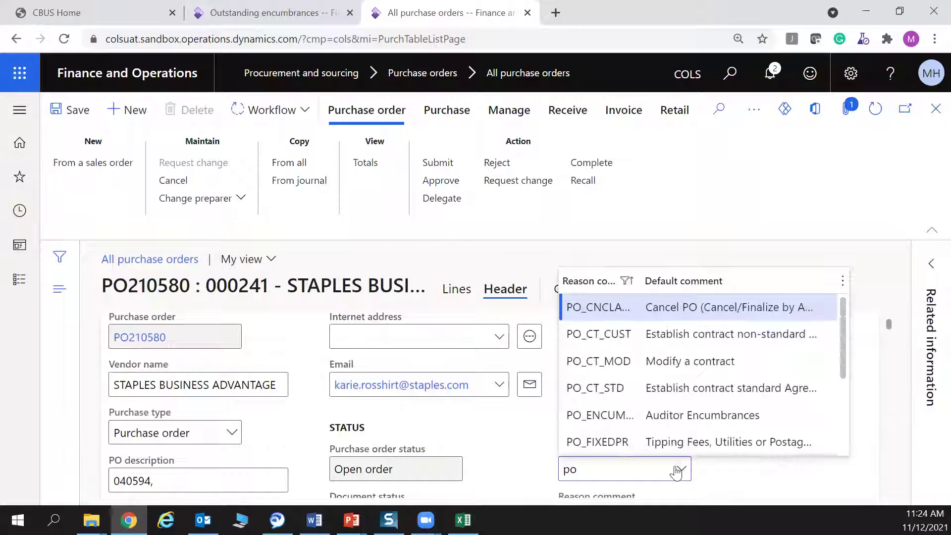
left_click(697, 309)
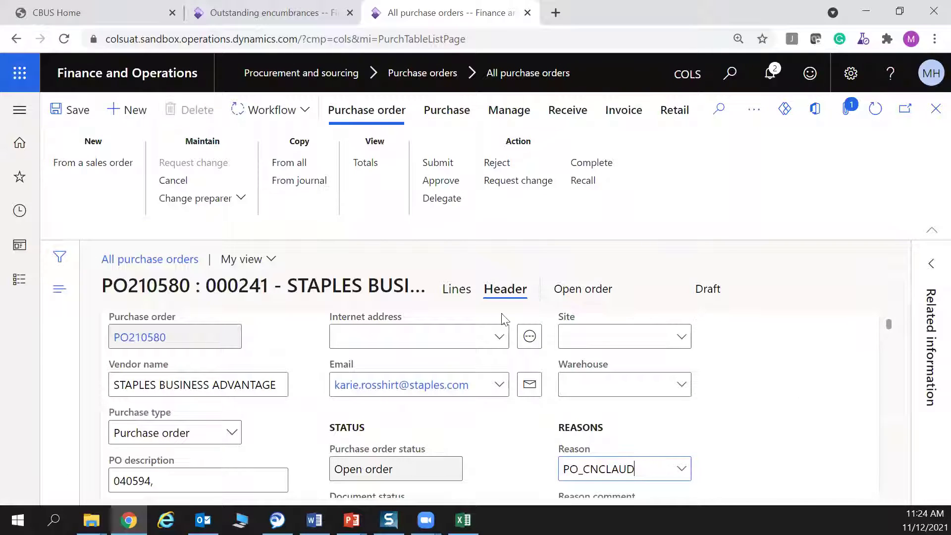
Switch the STAPLES order back to its lines, accepting the ownership confirmation, and open its line quantity page.
left_click(456, 297)
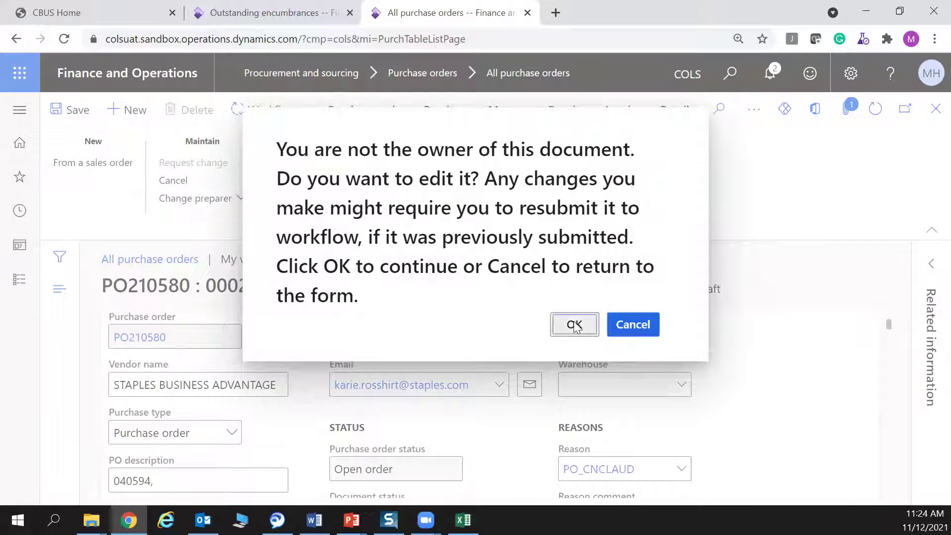
left_click(575, 326)
left_click(574, 326)
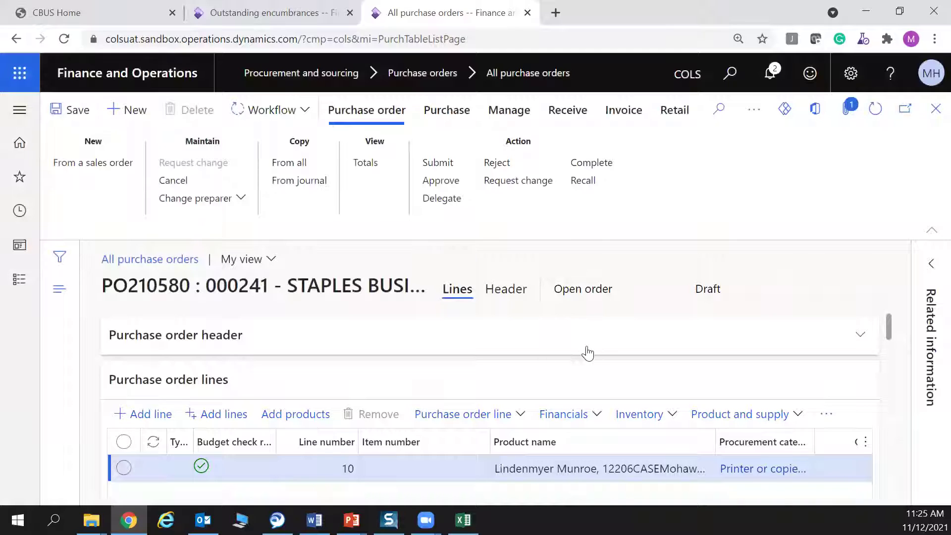
scroll(624, 376, "down", 2)
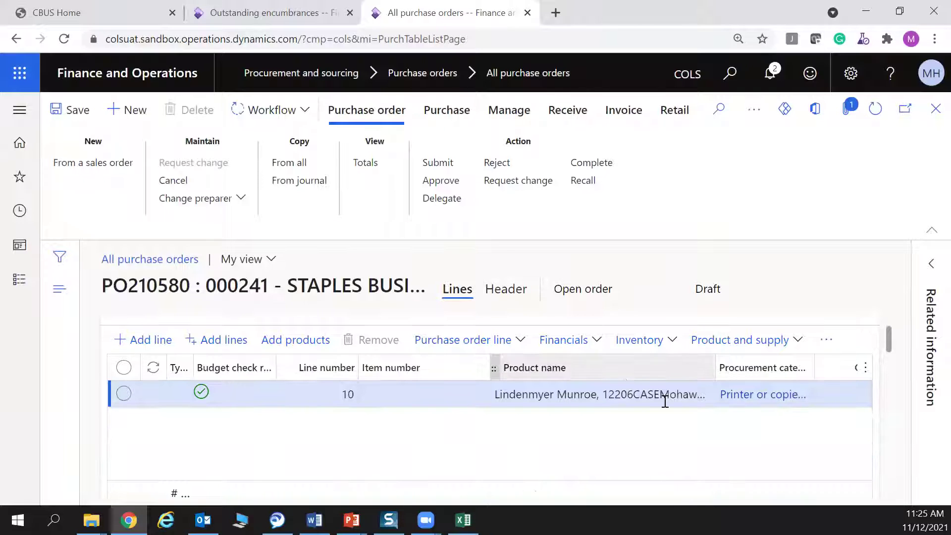
left_click(754, 115)
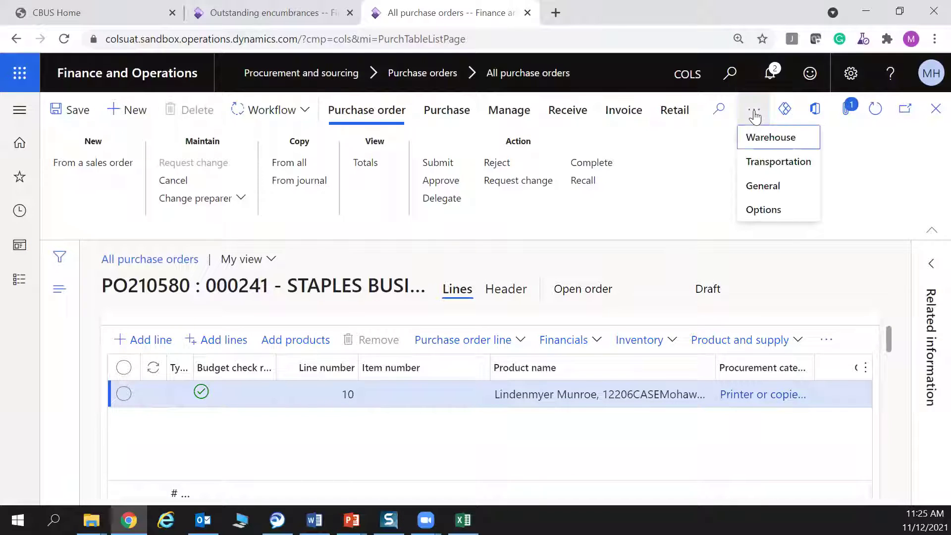
left_click(761, 187)
left_click(493, 199)
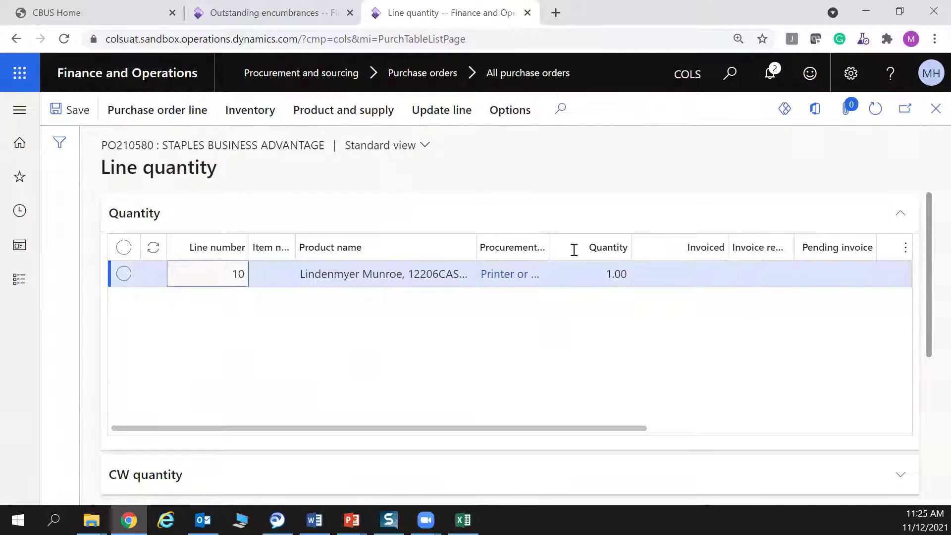
Cancel the deliver remainder quantity of line 10, then return to the order and refresh it.
left_click(449, 114)
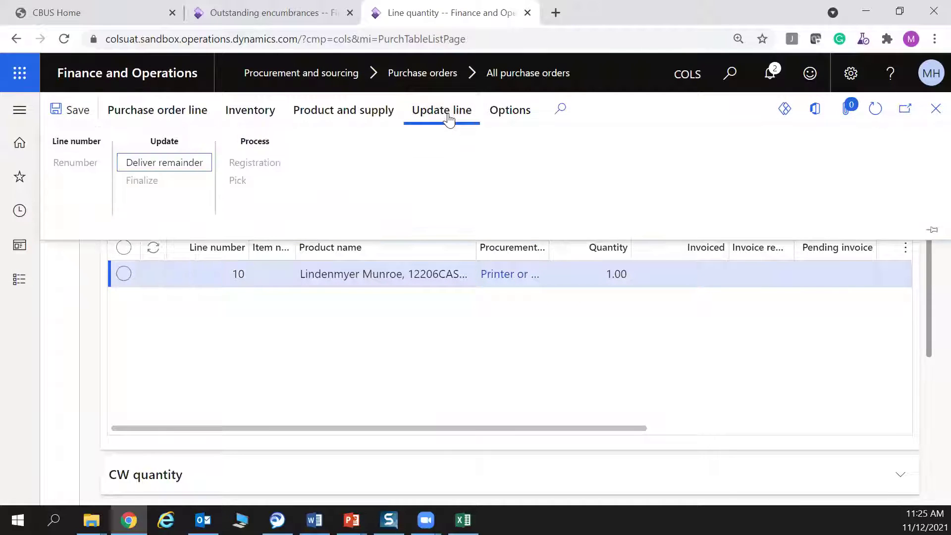
left_click(179, 170)
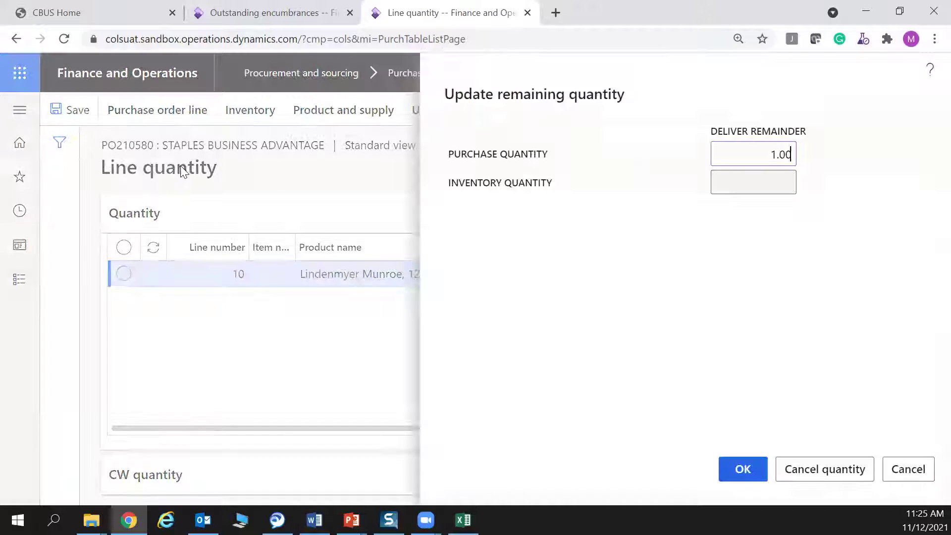
left_click(819, 470)
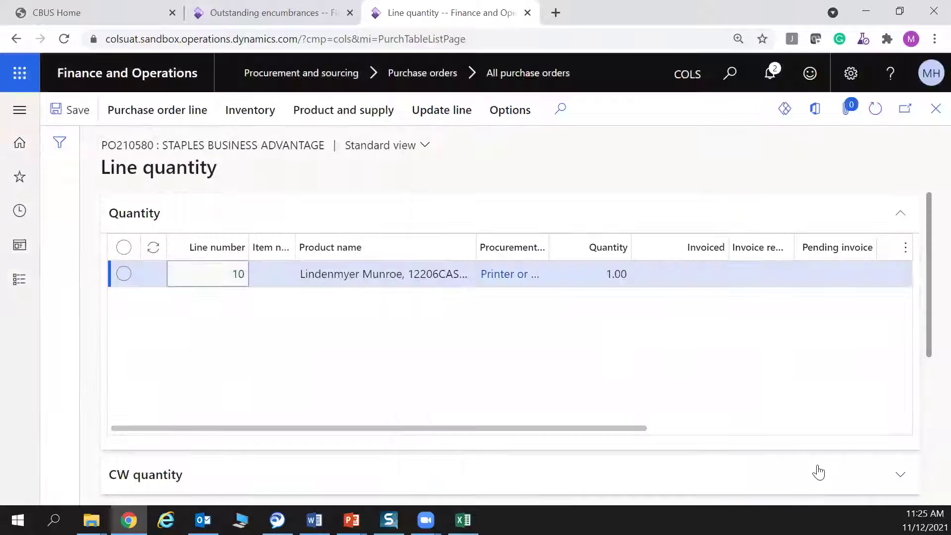
left_click(932, 111)
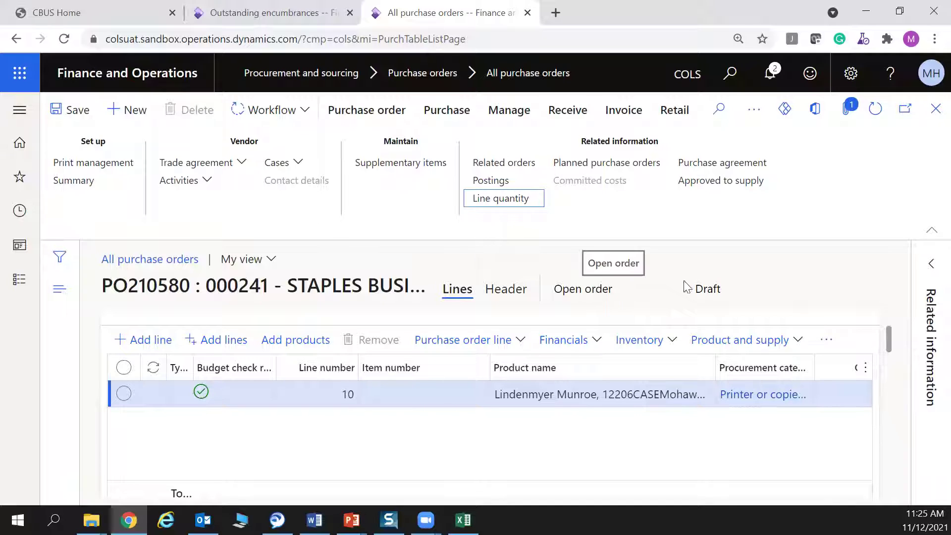
left_click(875, 115)
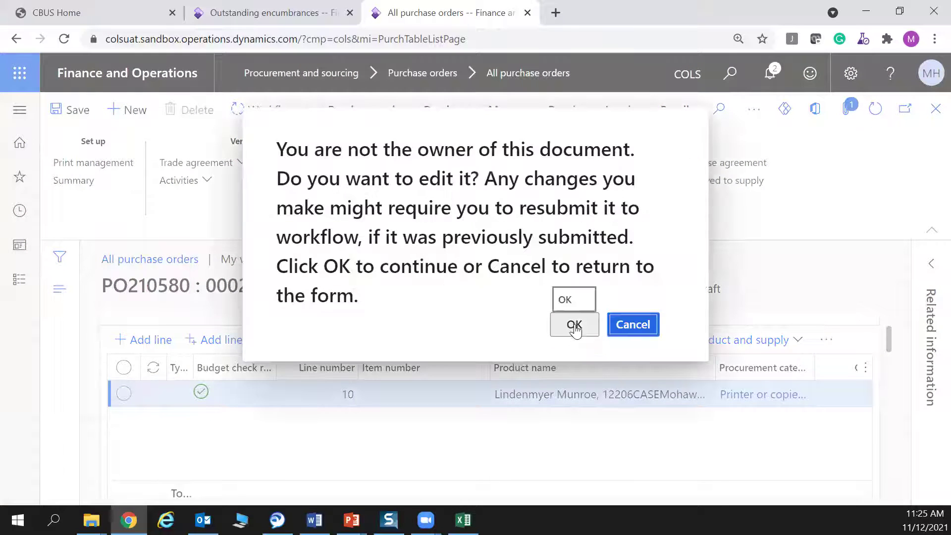
left_click(575, 325)
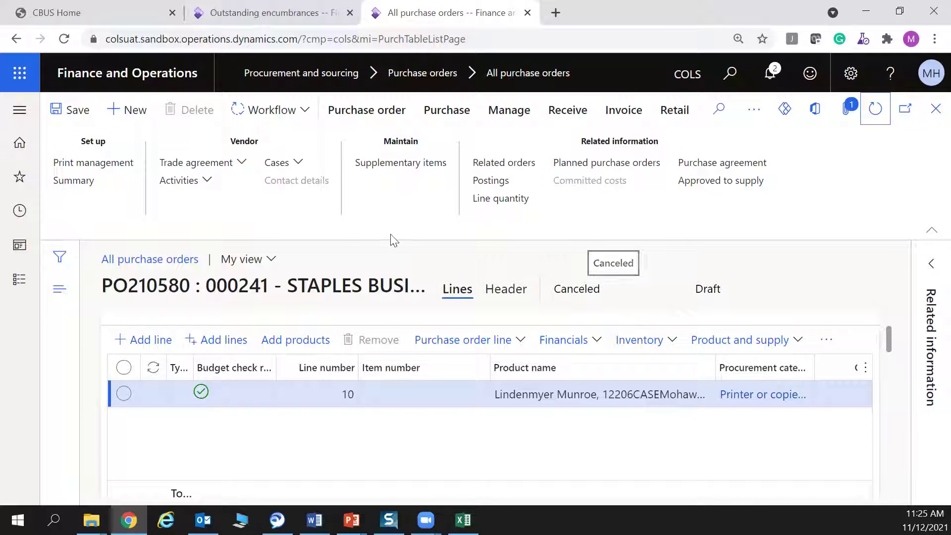
Submit the order to workflow with the comment "order completed. cancel remainder", and return to the order list.
left_click(305, 112)
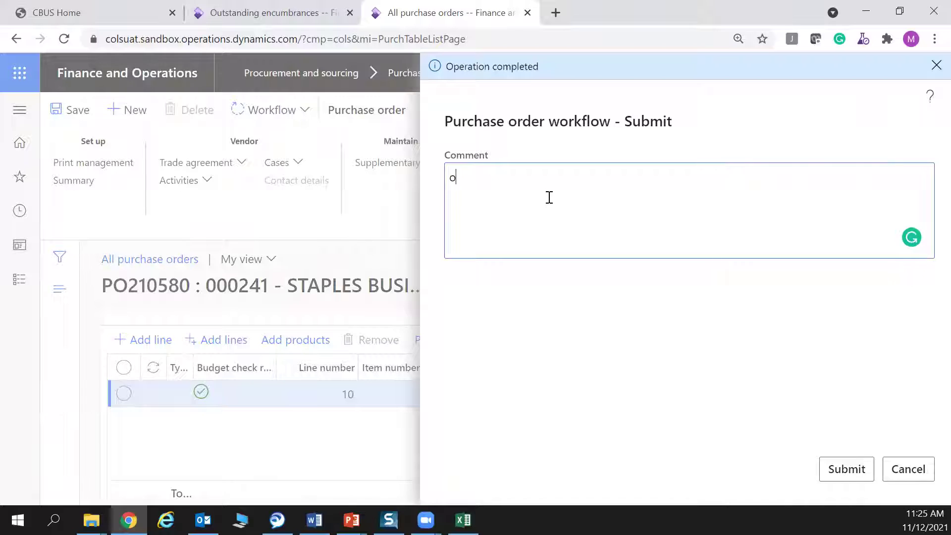
type("er completed. ")
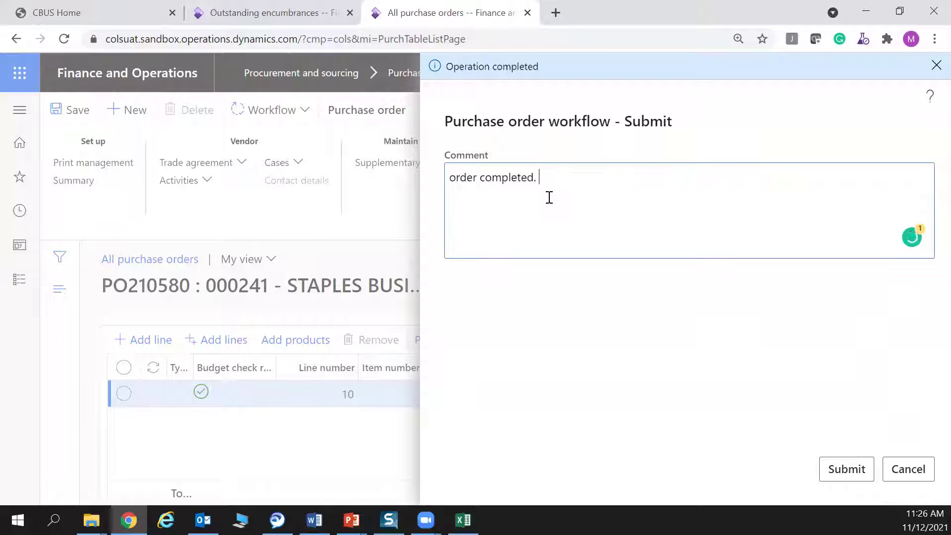
type("cancel remaind")
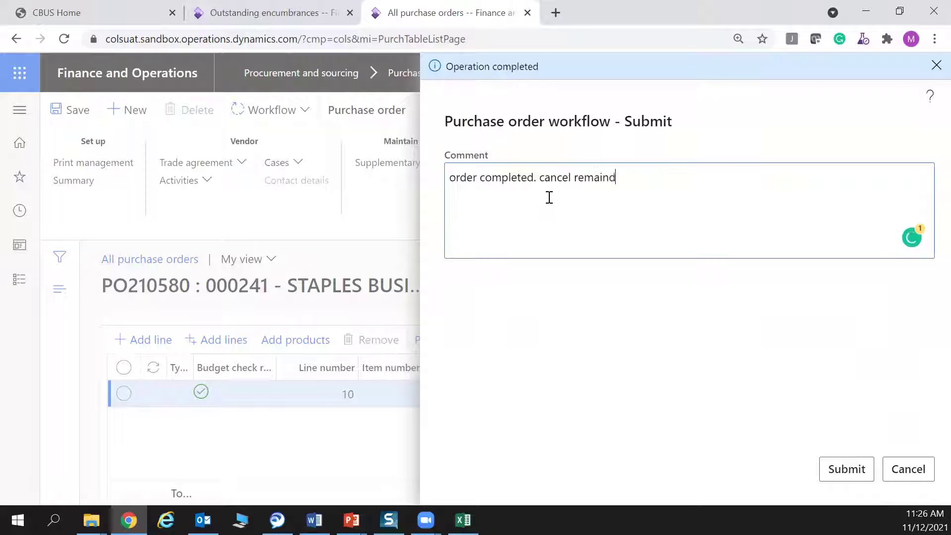
type("er")
left_click(834, 471)
left_click(836, 471)
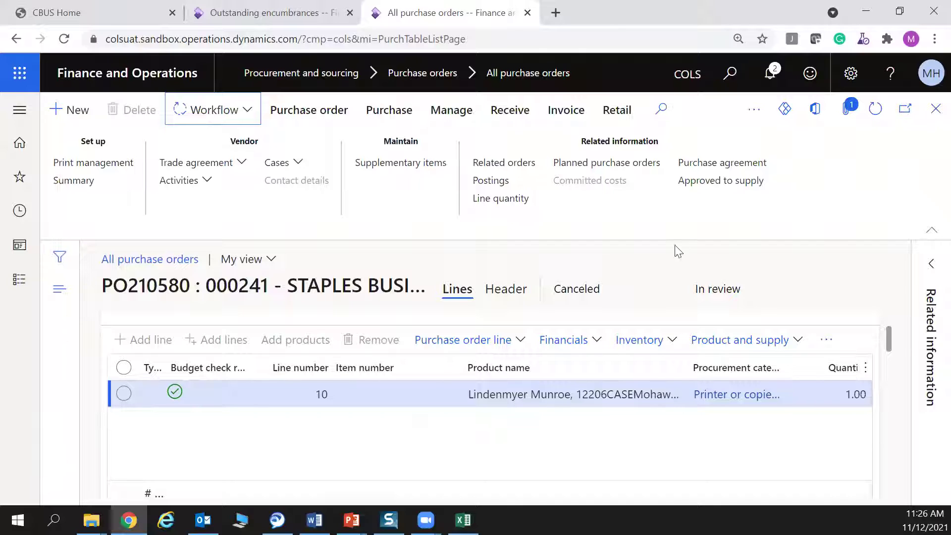
left_click(933, 115)
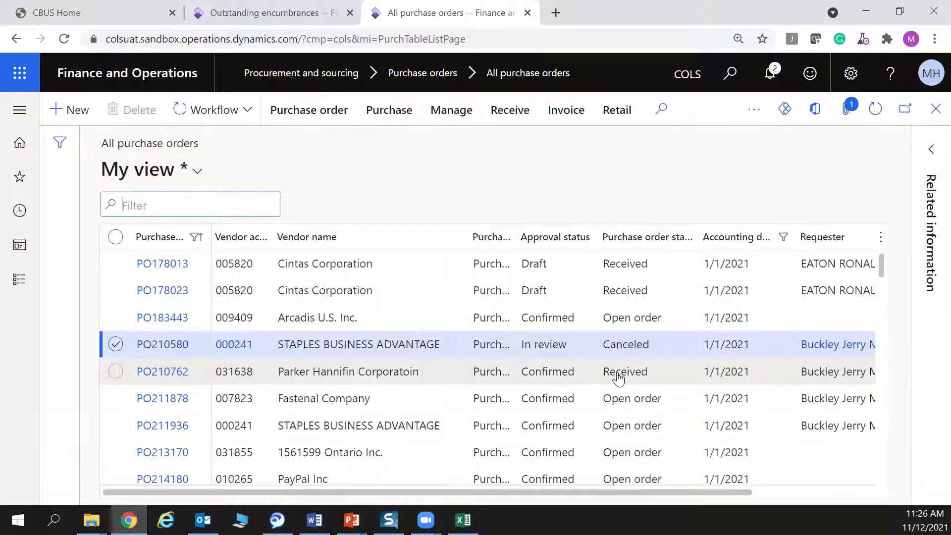
Check the invoiced, received and deliver remainder quantities of the Fastenal Company order's lines 10 to 60.
left_click(116, 399)
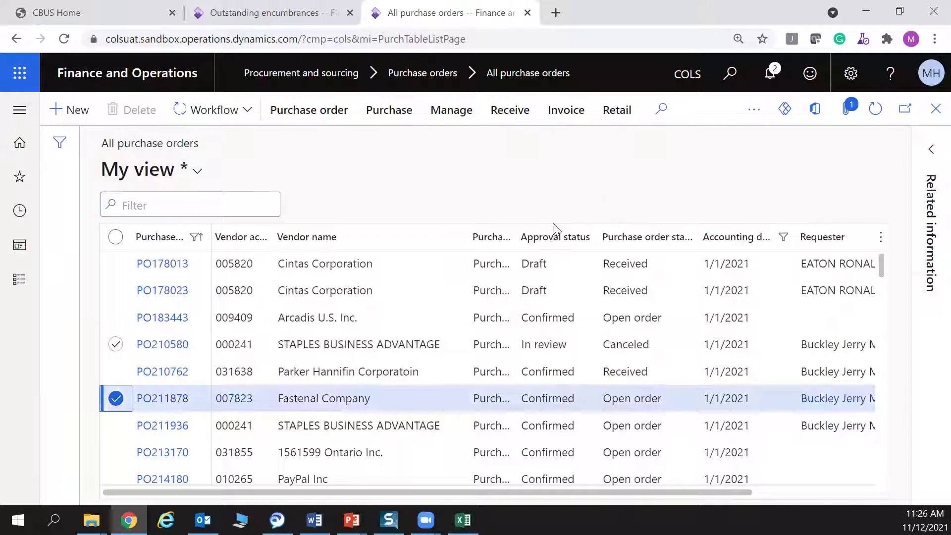
left_click(754, 109)
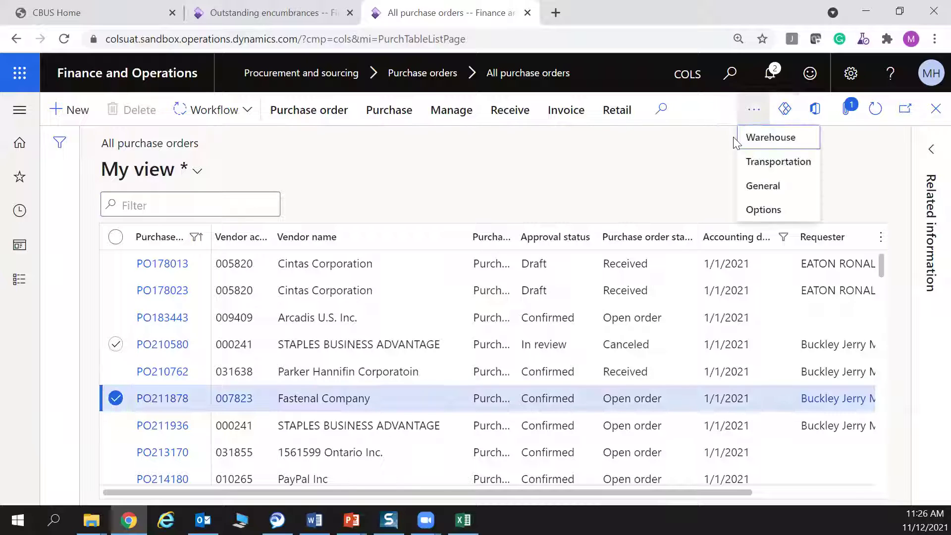
left_click(763, 186)
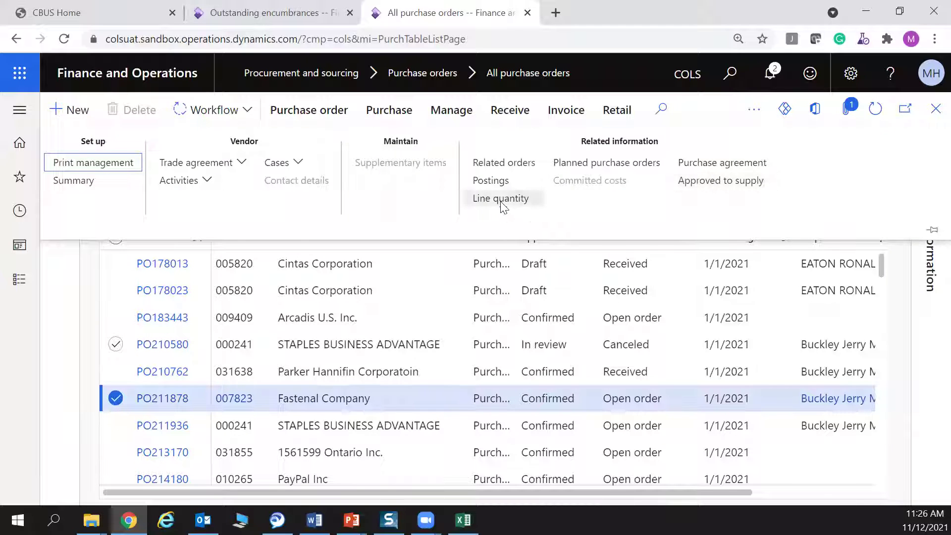
left_click(501, 198)
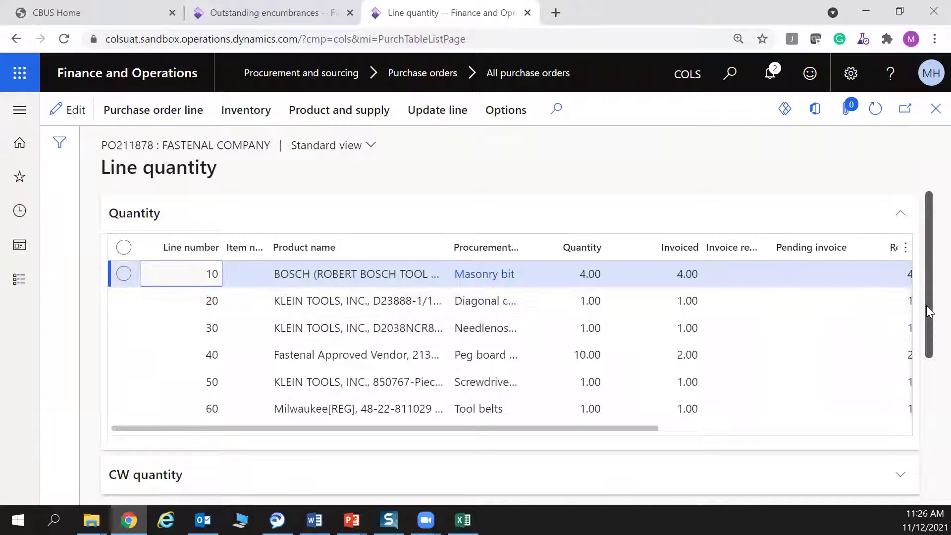
left_click_drag(926, 305, 923, 333)
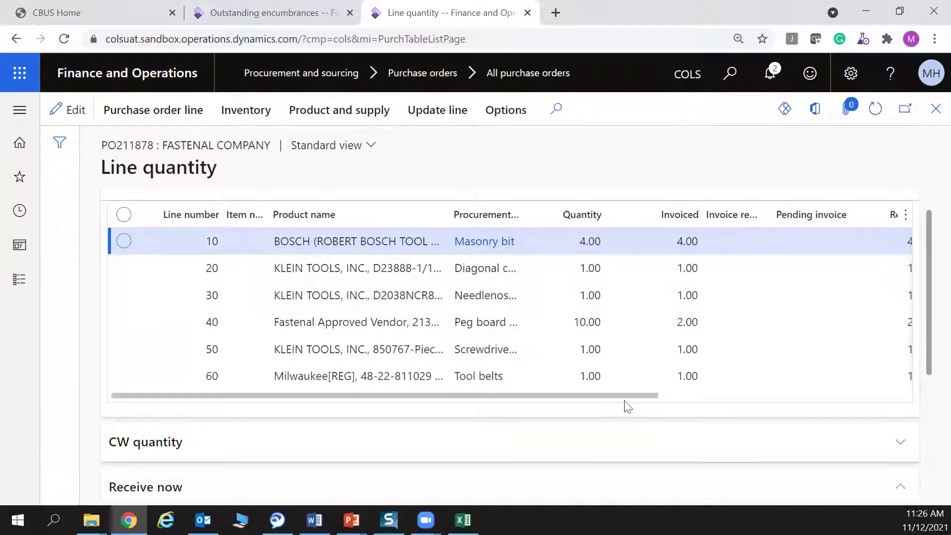
left_click(678, 398)
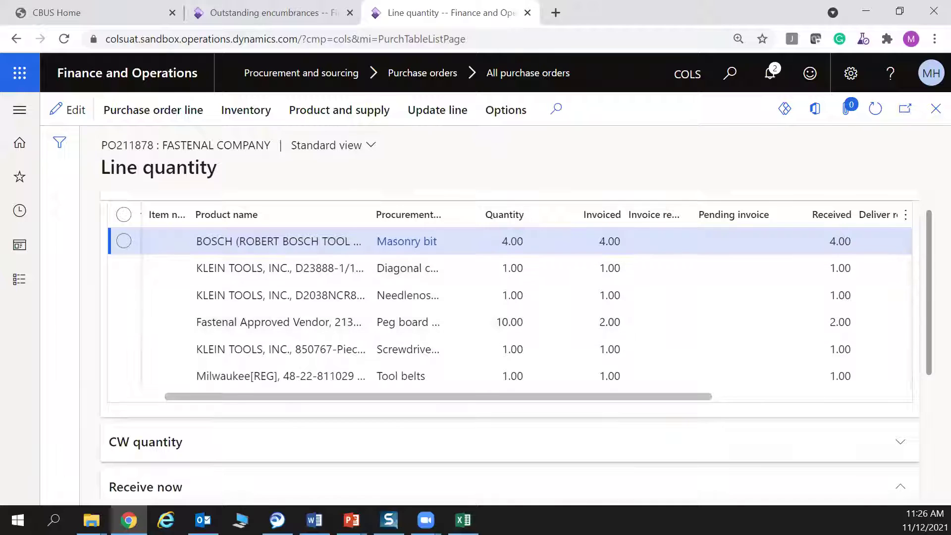
left_click_drag(927, 264, 881, 286)
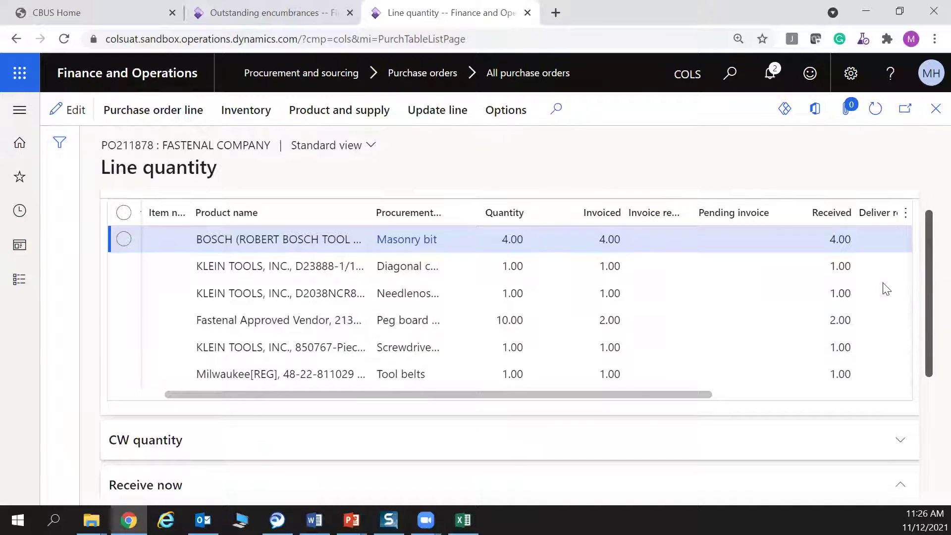
left_click_drag(696, 394, 747, 395)
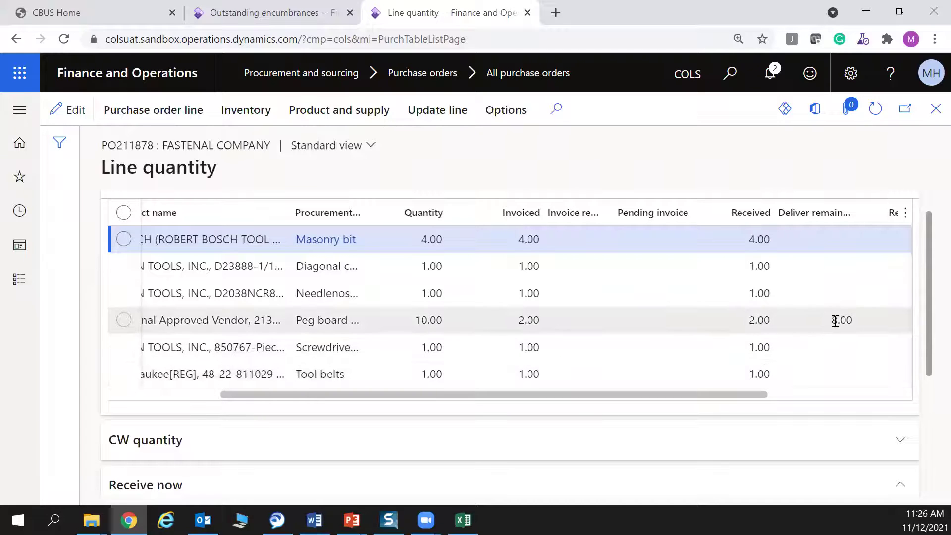
Close the line quantity page, open the Fastenal Company order and request a change, accepting the change and ownership confirmations.
left_click(934, 110)
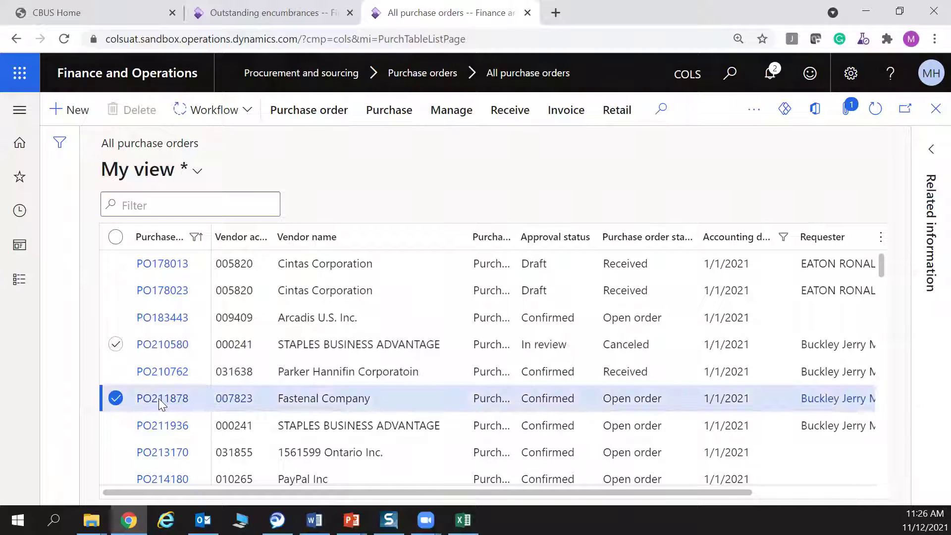
left_click(158, 398)
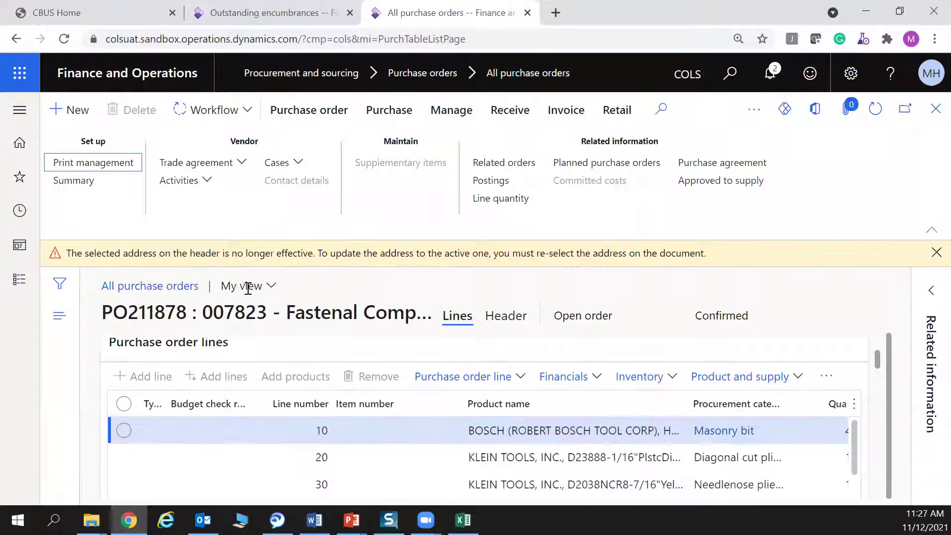
left_click(298, 118)
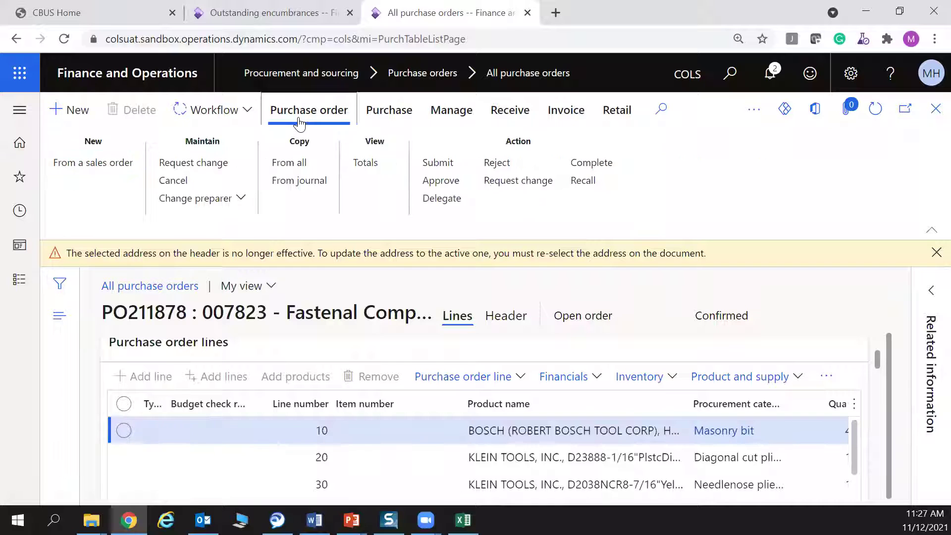
left_click(211, 168)
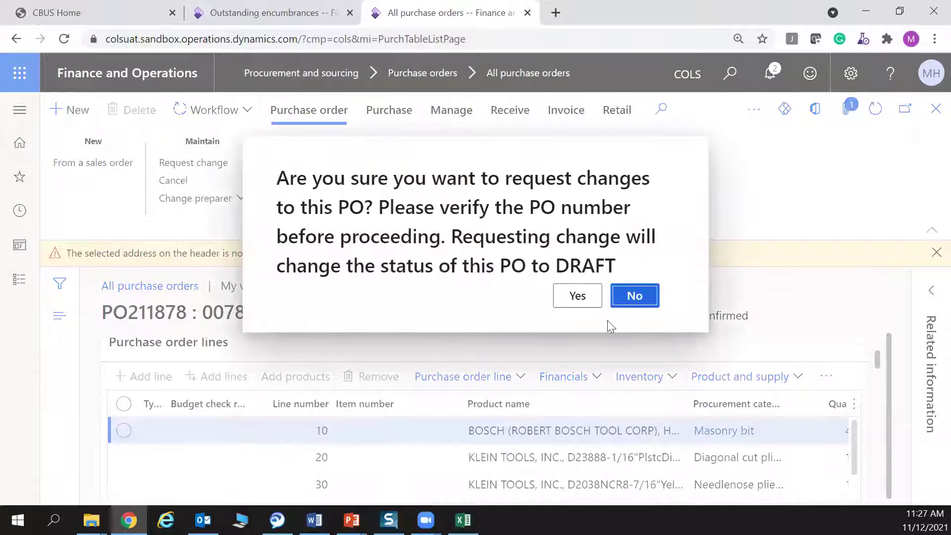
left_click(578, 297)
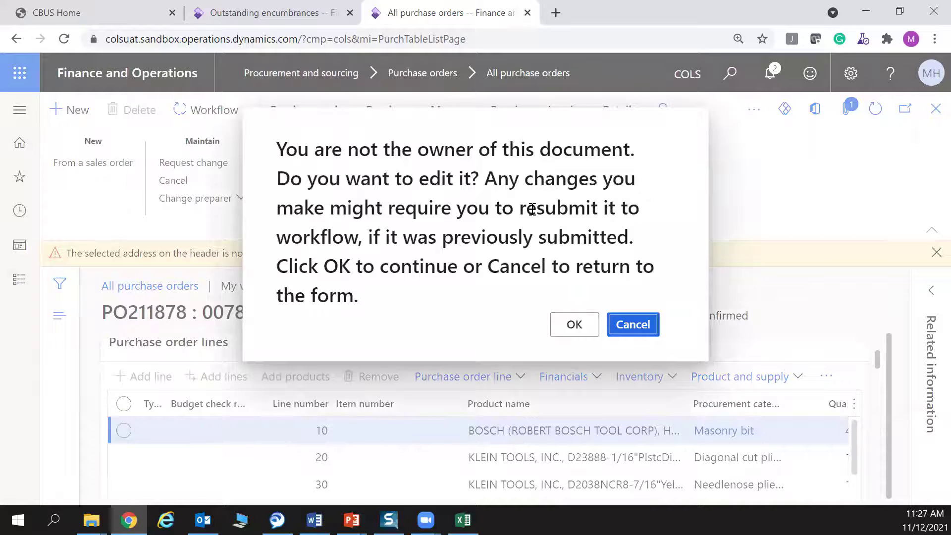
left_click(572, 325)
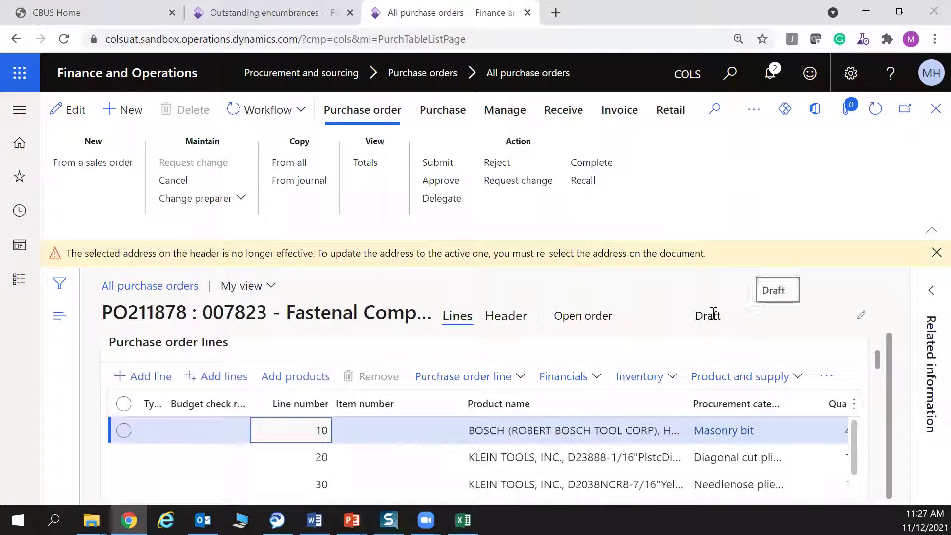
Set the Fastenal Company order's header reason to PO_CNCLAUD, accepting the ownership confirmation.
left_click(505, 315)
scroll(651, 400, "down", 1)
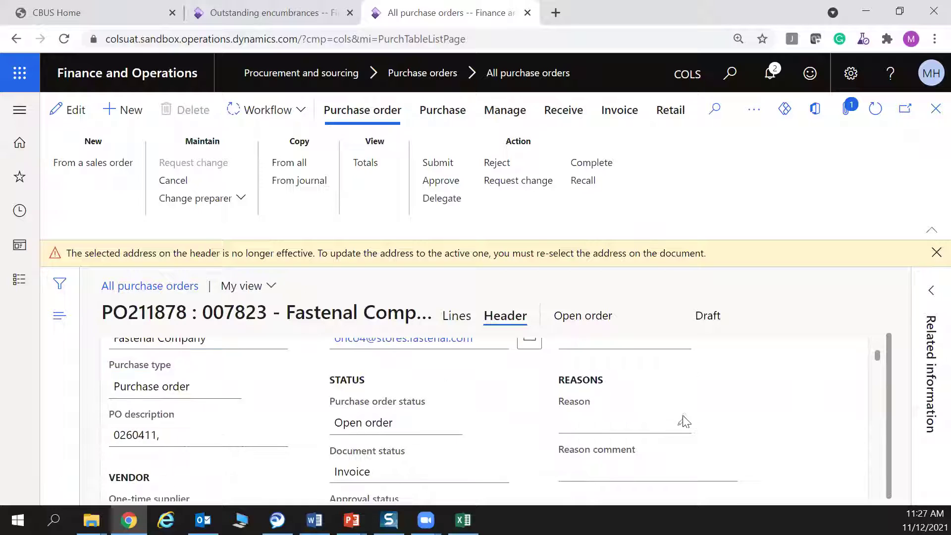
left_click(676, 399)
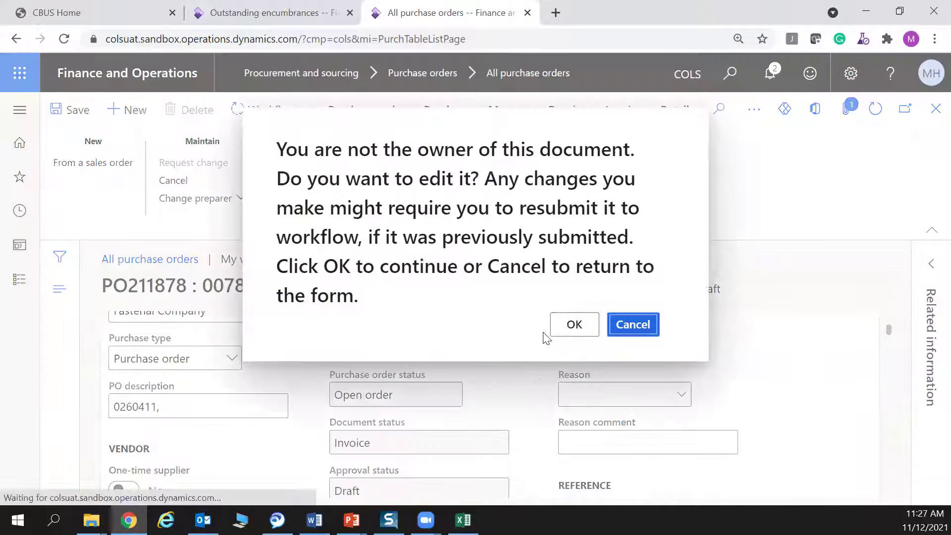
left_click(570, 323)
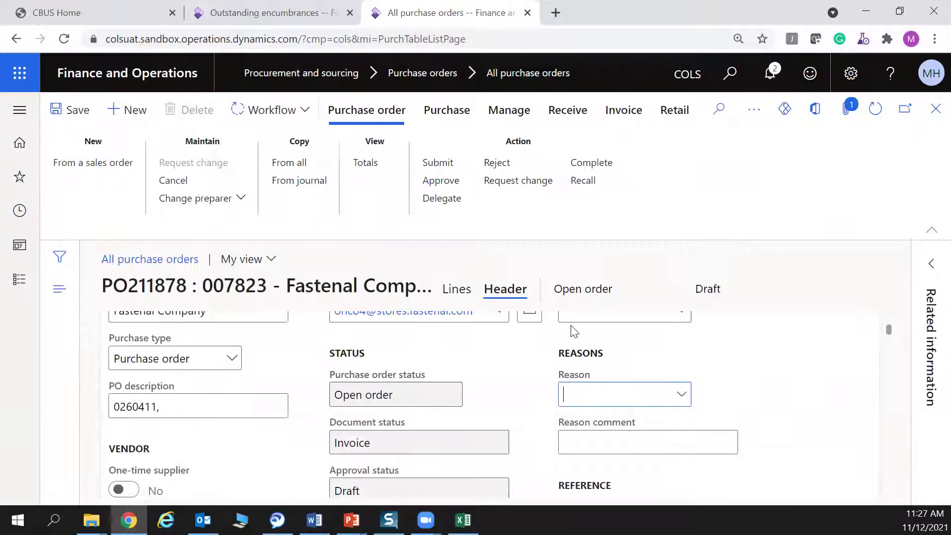
left_click(600, 402)
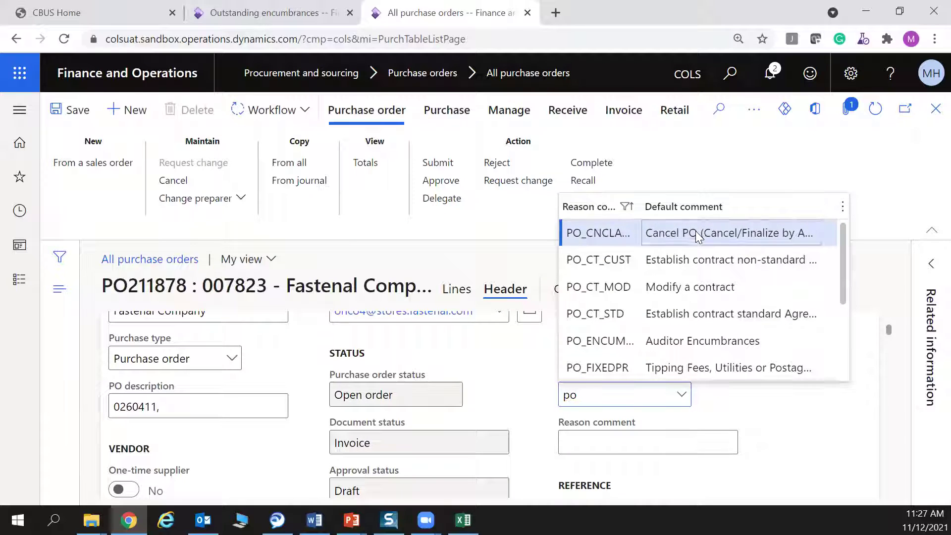
left_click(696, 232)
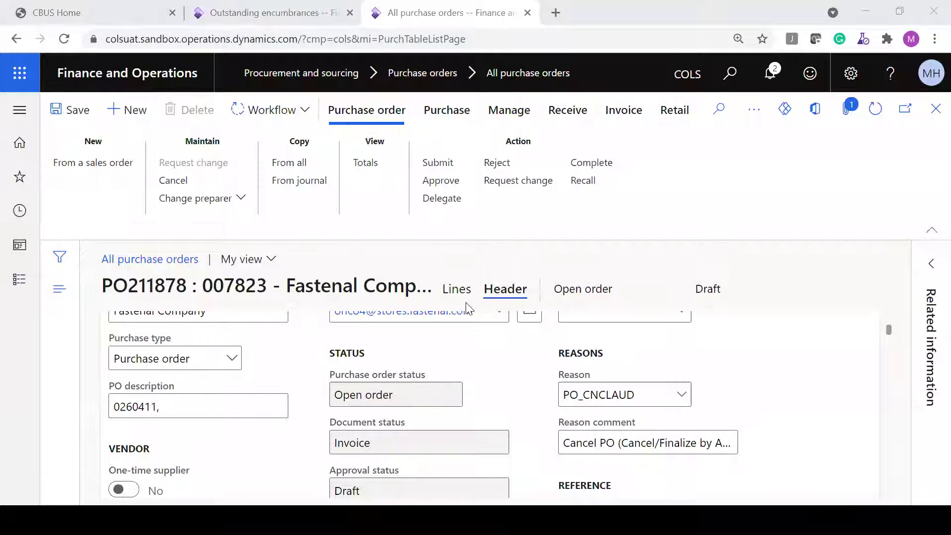
Switch the Fastenal Company order back to its lines, accepting the ownership confirmation, and open its line quantity page.
left_click(456, 289)
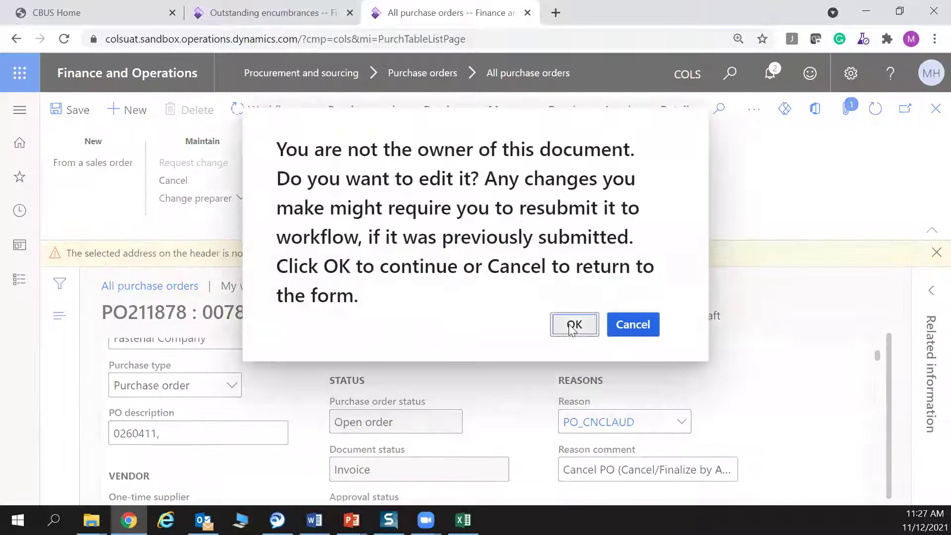
left_click(572, 327)
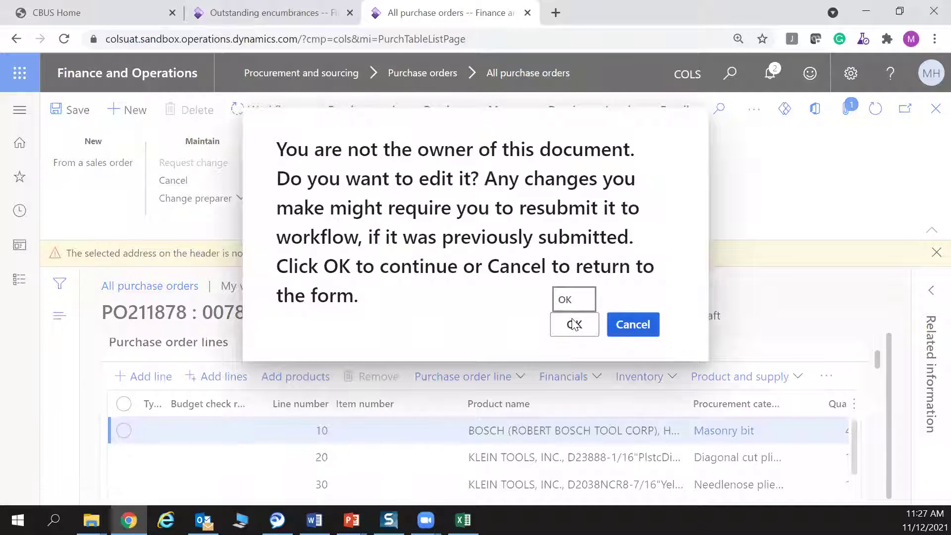
left_click(753, 110)
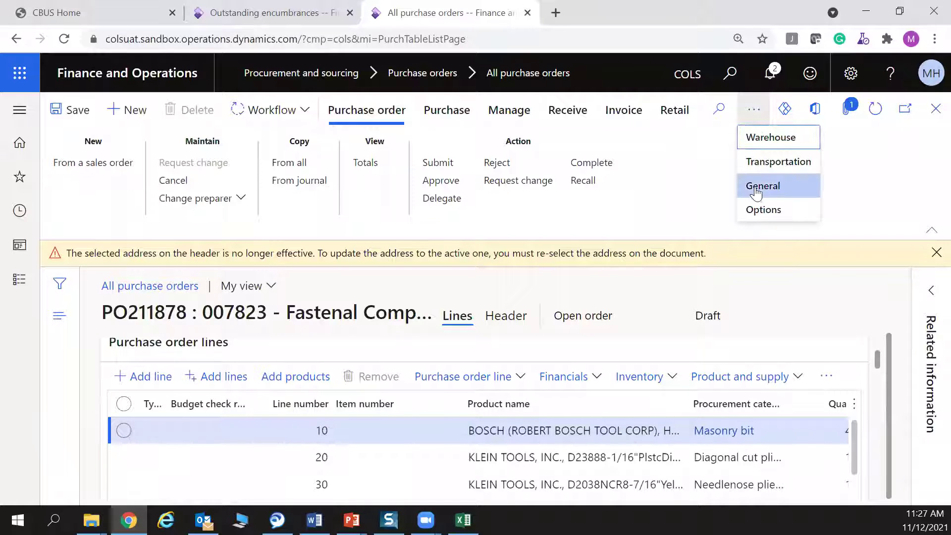
left_click(754, 194)
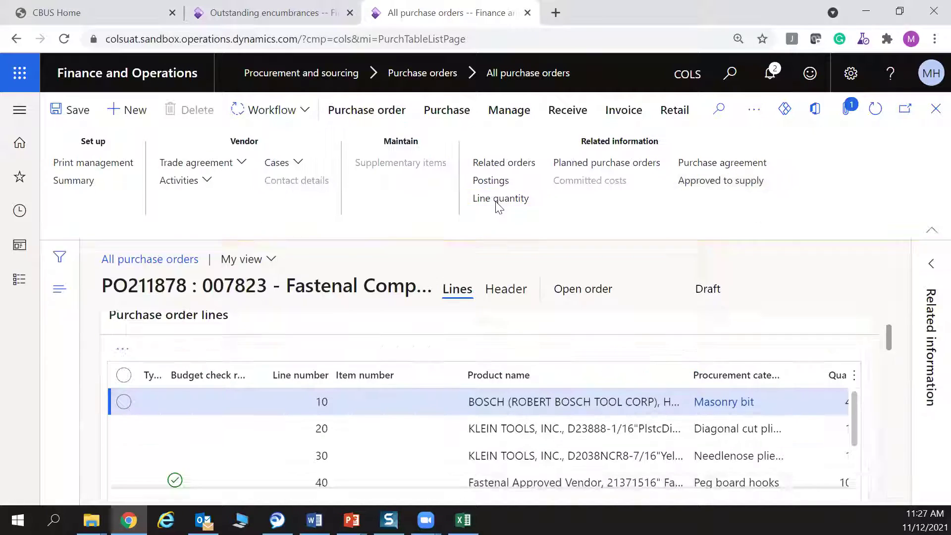
left_click(497, 201)
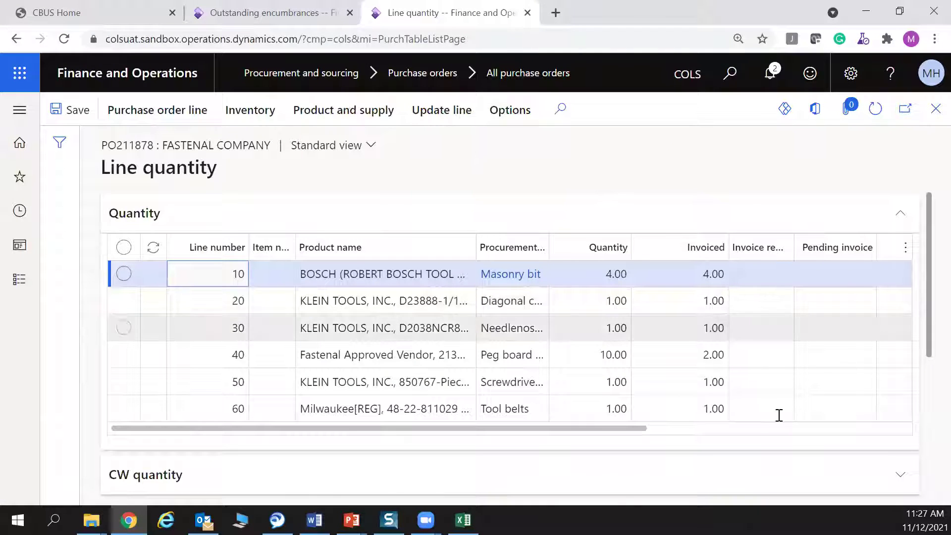
Cancel the deliver remainder quantity of line 40, the peg board hooks.
left_click_drag(633, 430, 753, 436)
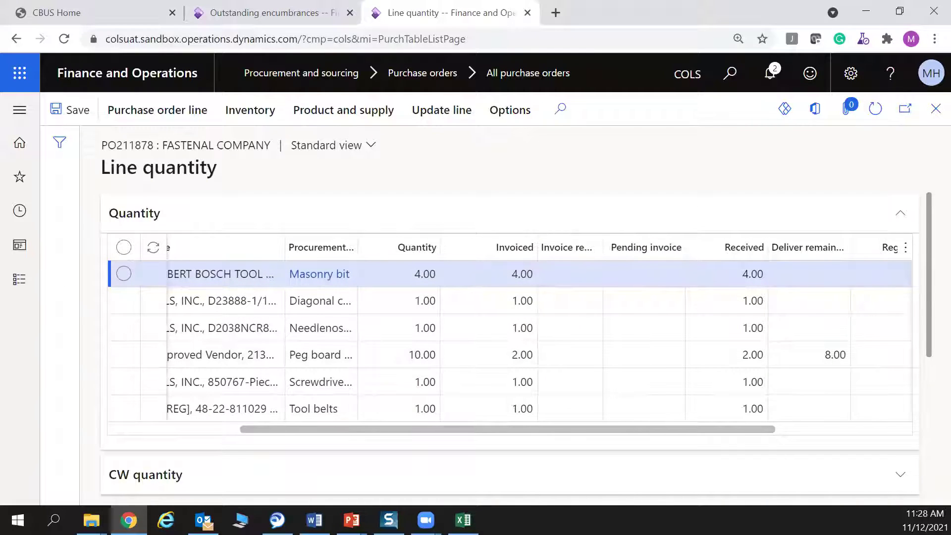
left_click_drag(928, 297, 927, 319)
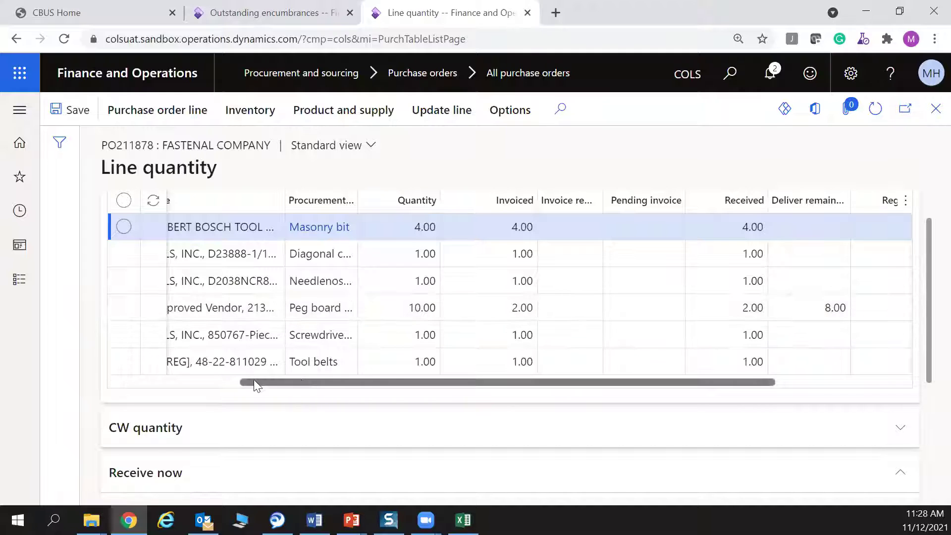
left_click_drag(254, 381, 125, 382)
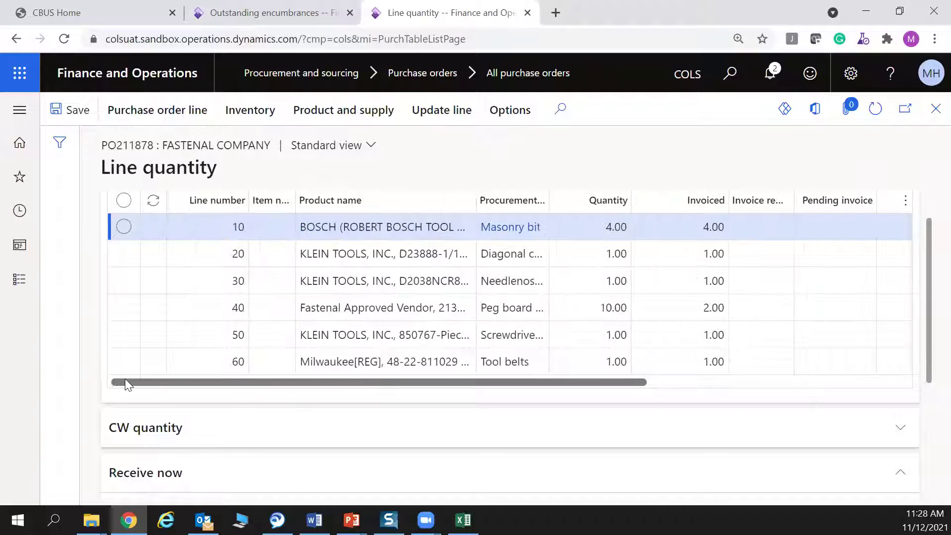
left_click(124, 308)
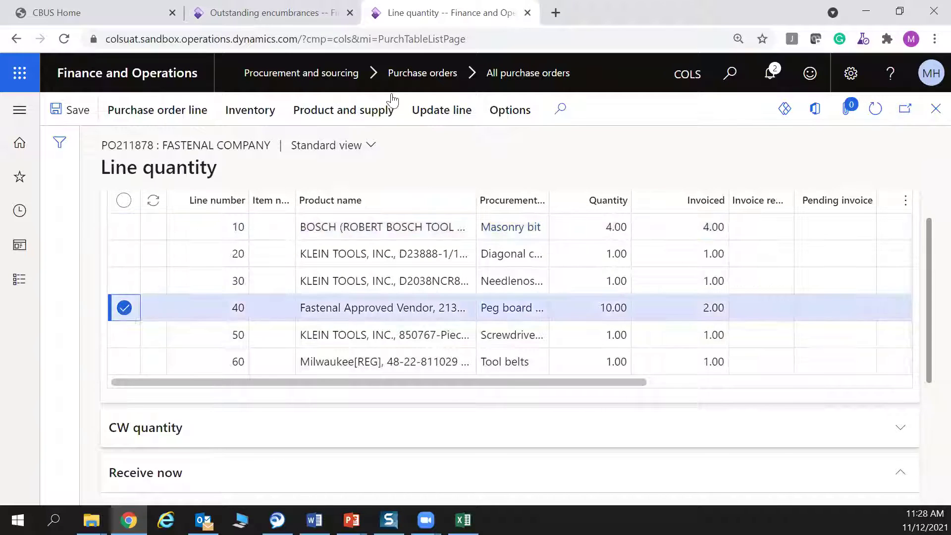
left_click(459, 110)
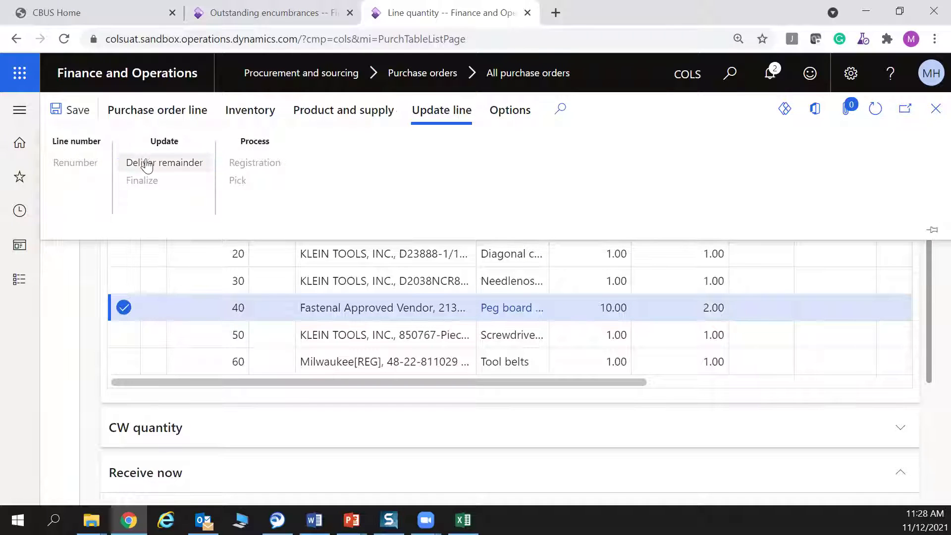
left_click(147, 158)
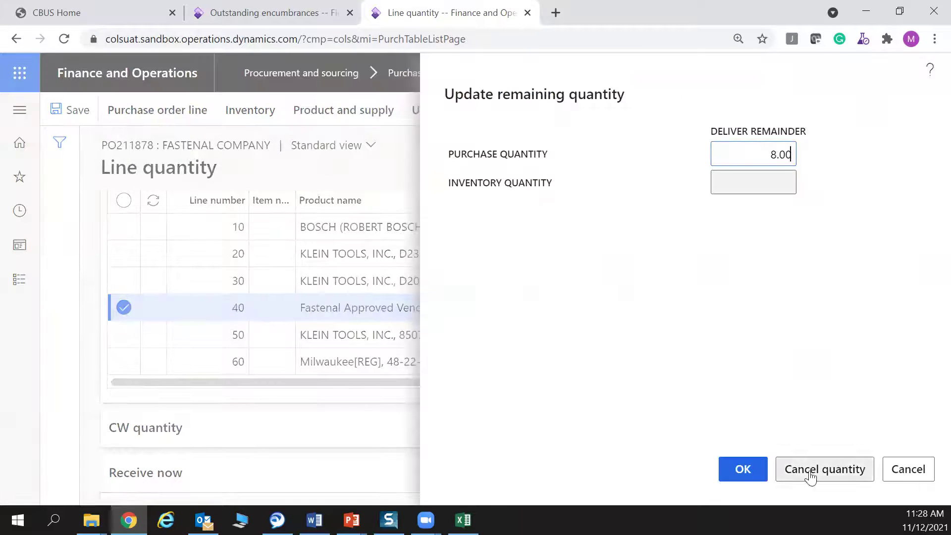
left_click(812, 469)
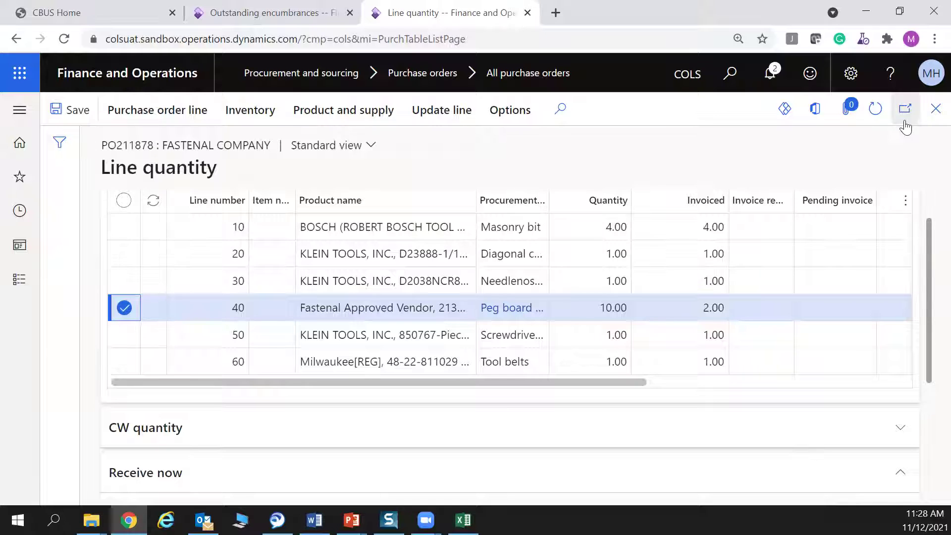
Return to the Fastenal Company order, refresh it, and go back to the order list, accepting the ownership confirmations.
left_click(932, 111)
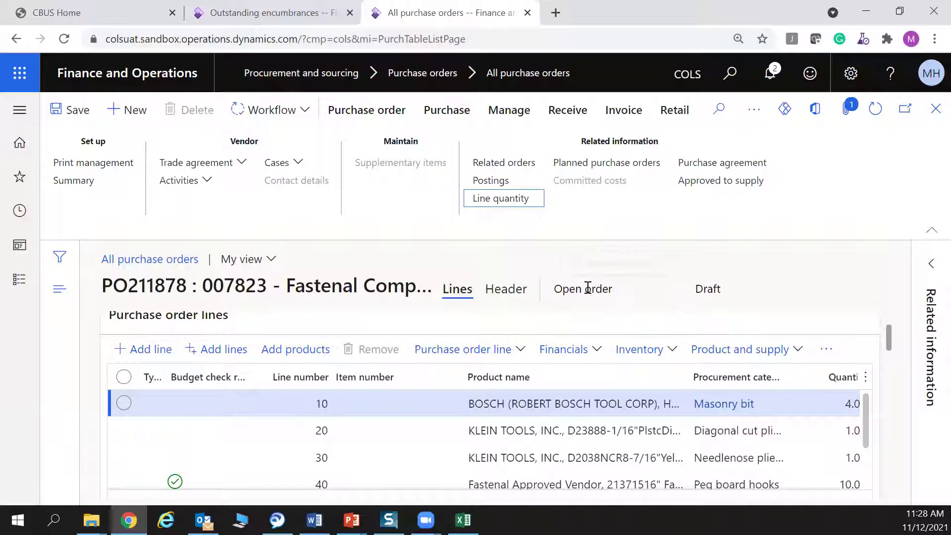
left_click(871, 111)
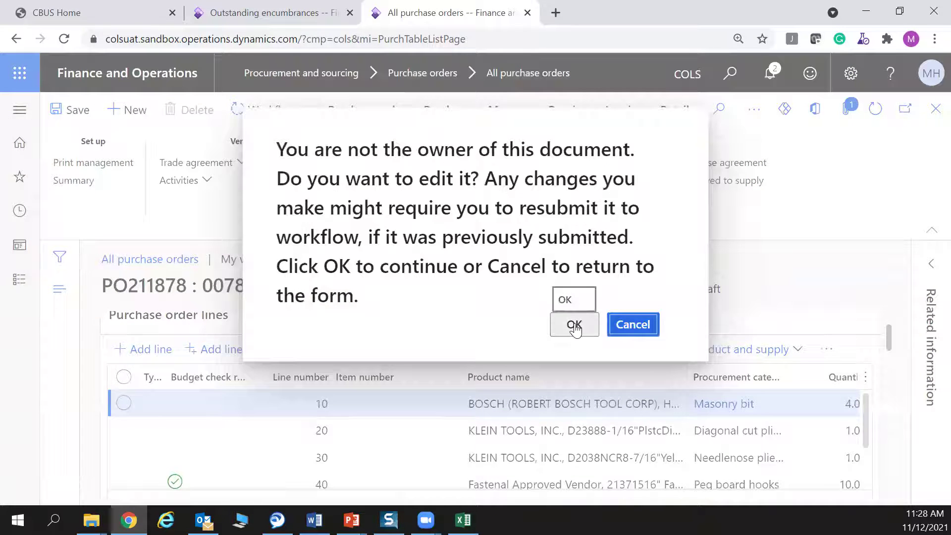
left_click(574, 326)
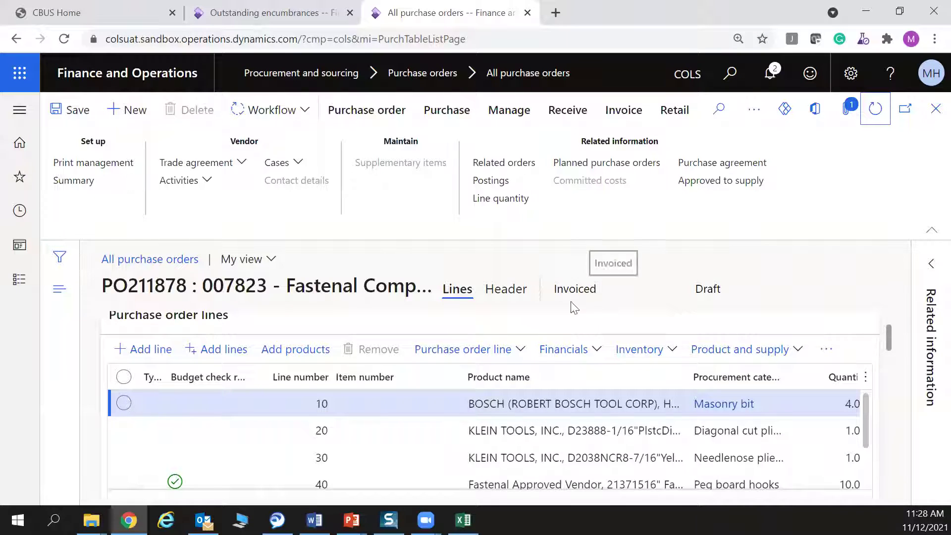
left_click(935, 108)
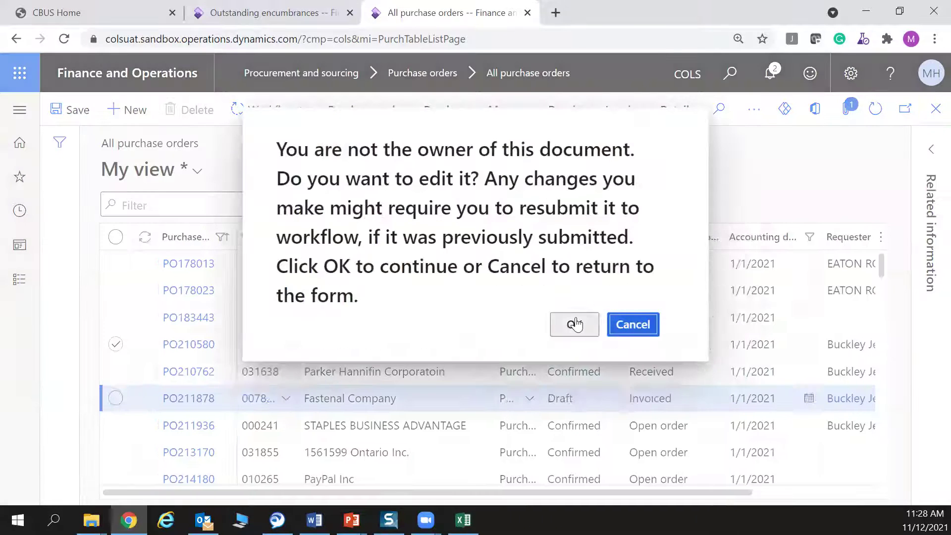
left_click(575, 323)
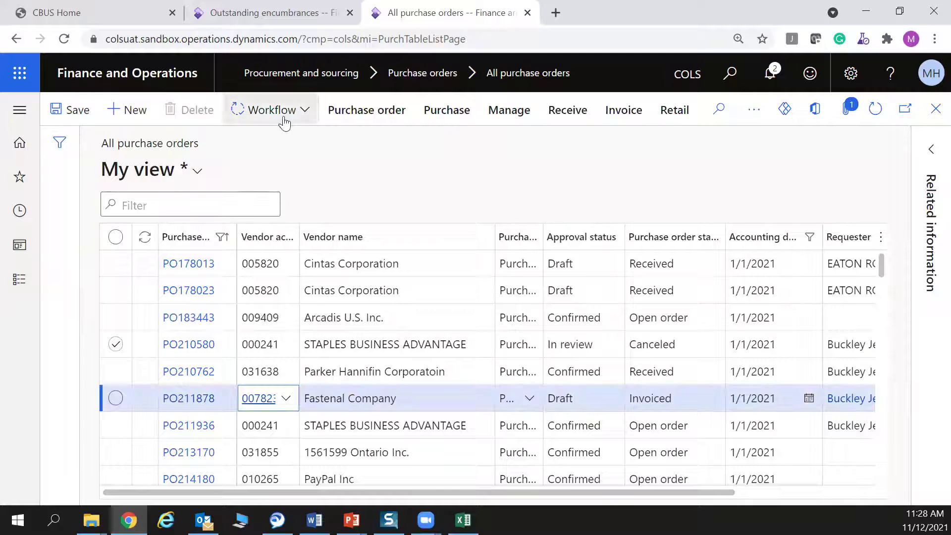
Submit the Fastenal Company order to the purchase order workflow with the comment "order no longer needed".
left_click(306, 114)
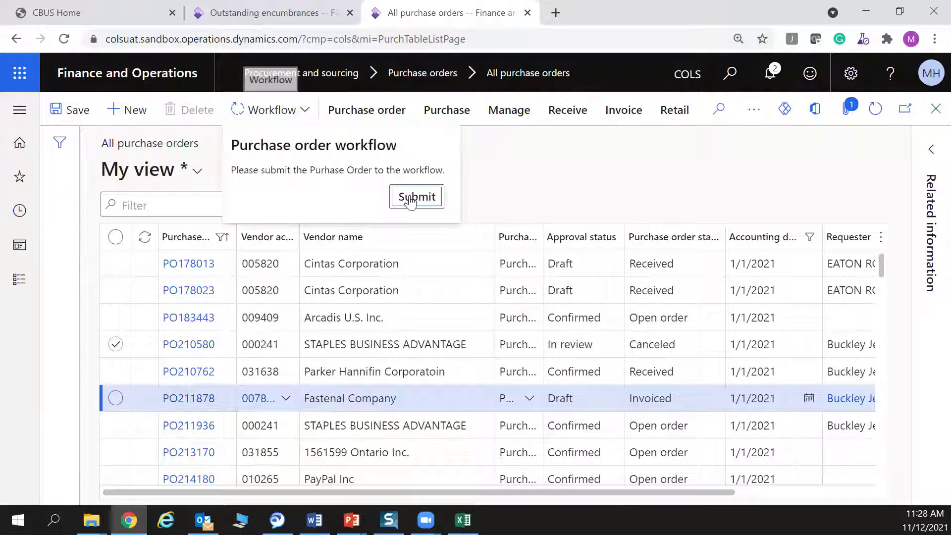
left_click(417, 199)
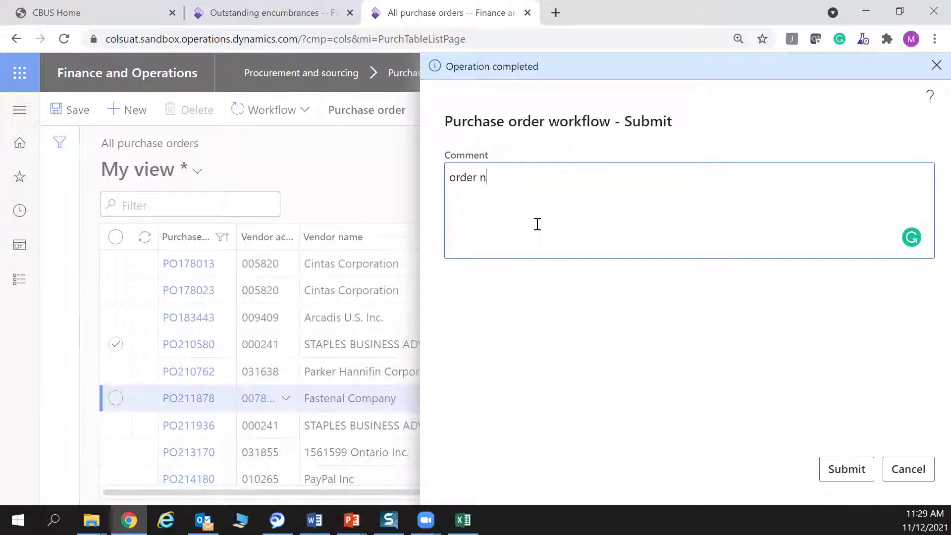
type("o longer nee")
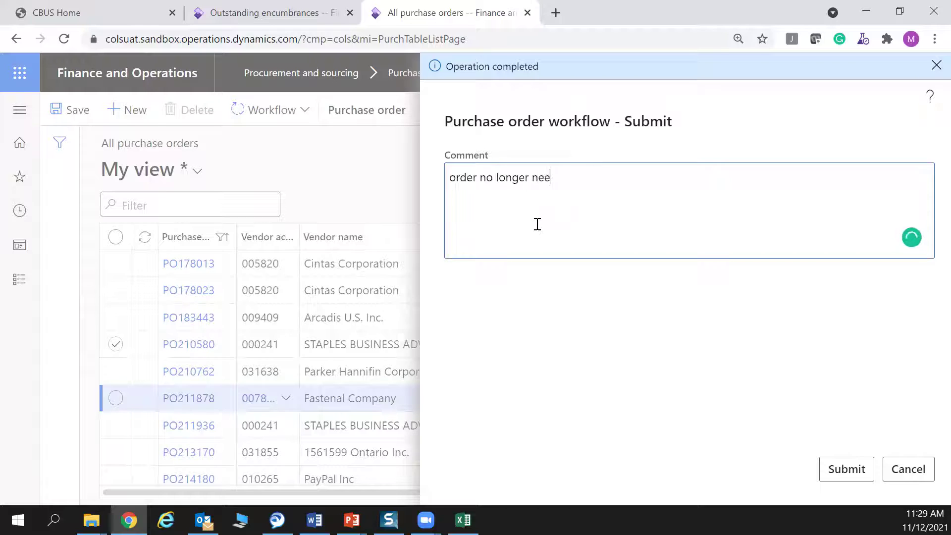
type("ded")
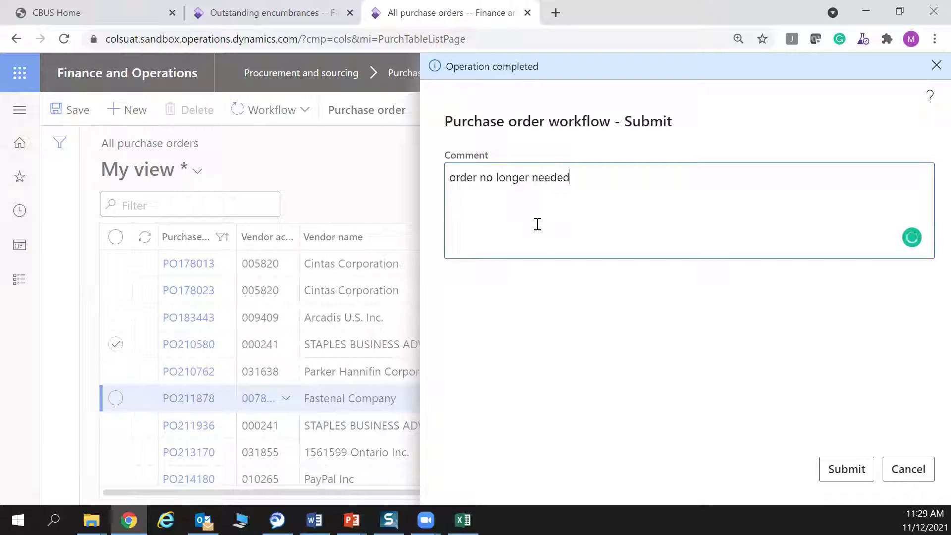
left_click(847, 471)
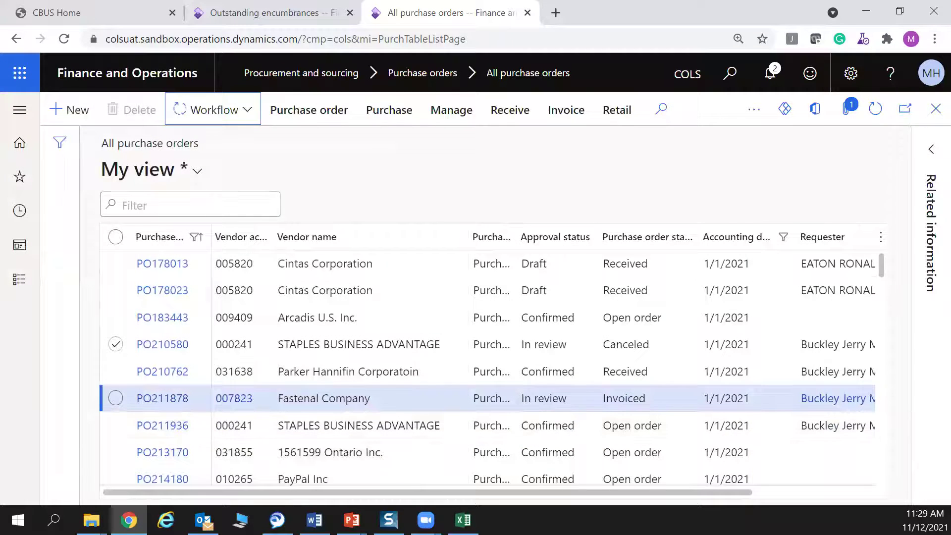
Switch to Word.
left_click(314, 520)
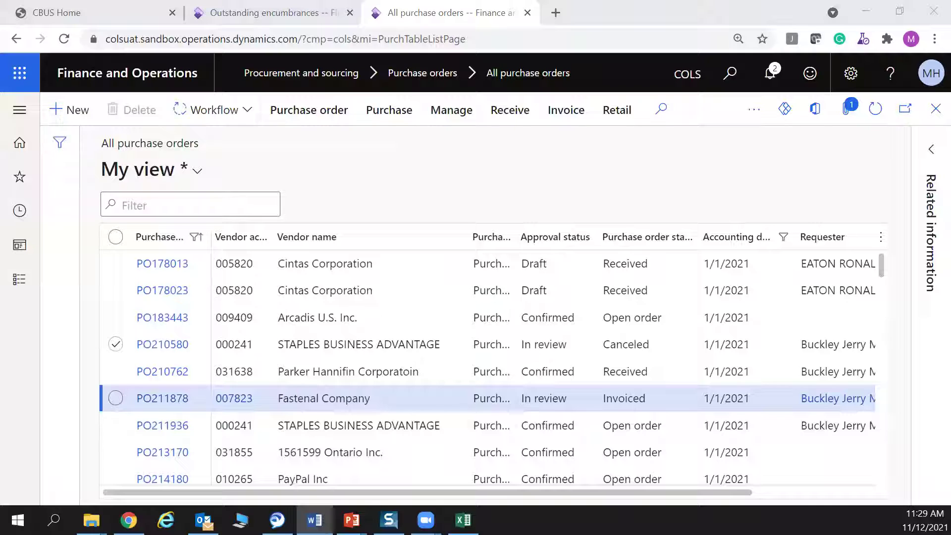